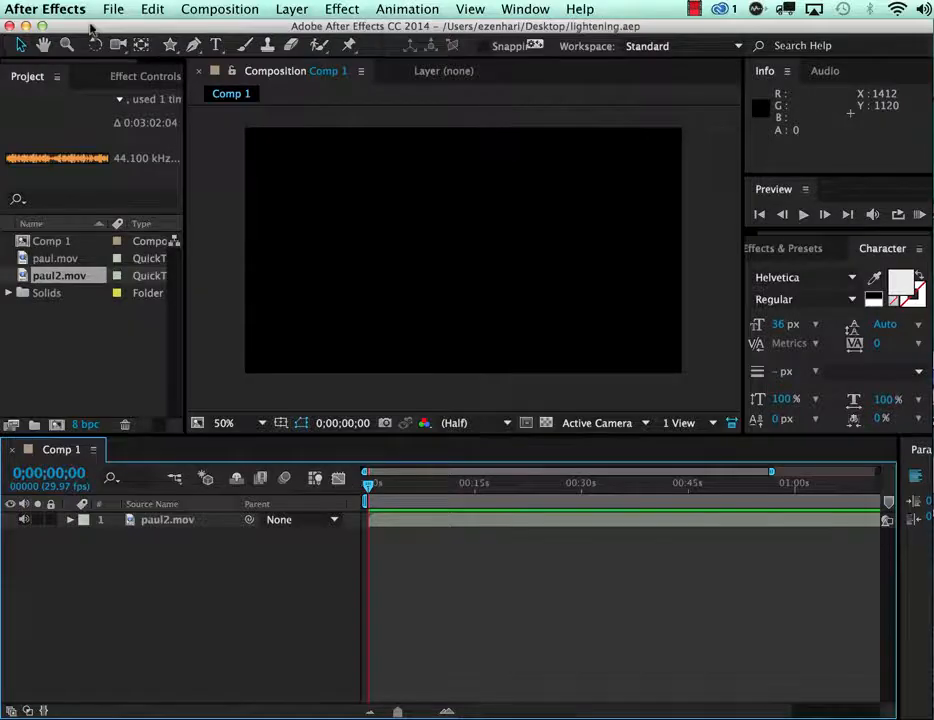
Uncover the desktop and open Babe.mp3 in QuickTime Player.
{"action": "left_click_drag", "start_coordinate": [90, 33], "coordinate": [99, 220]}
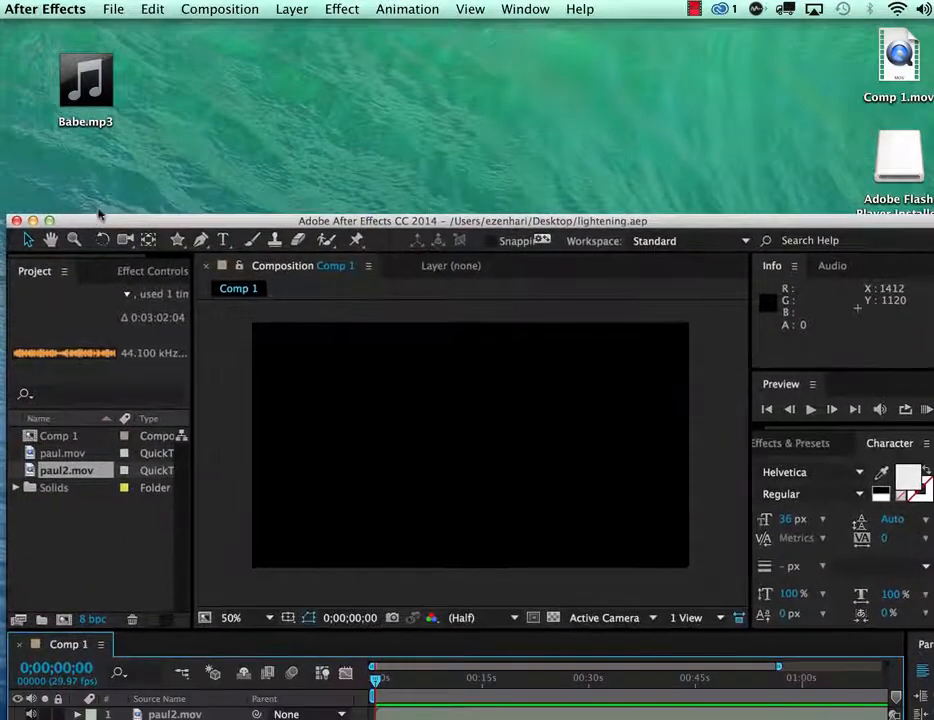
{"action": "right_click", "coordinate": [86, 94]}
{"action": "mouse_move", "coordinate": [130, 118]}
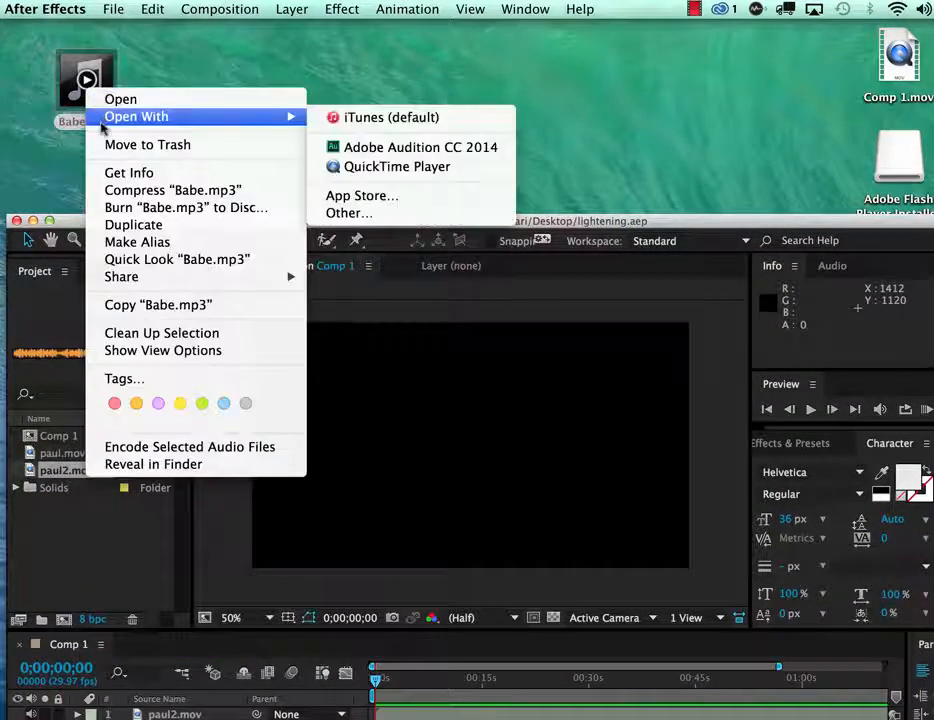
{"action": "left_click", "coordinate": [367, 168]}
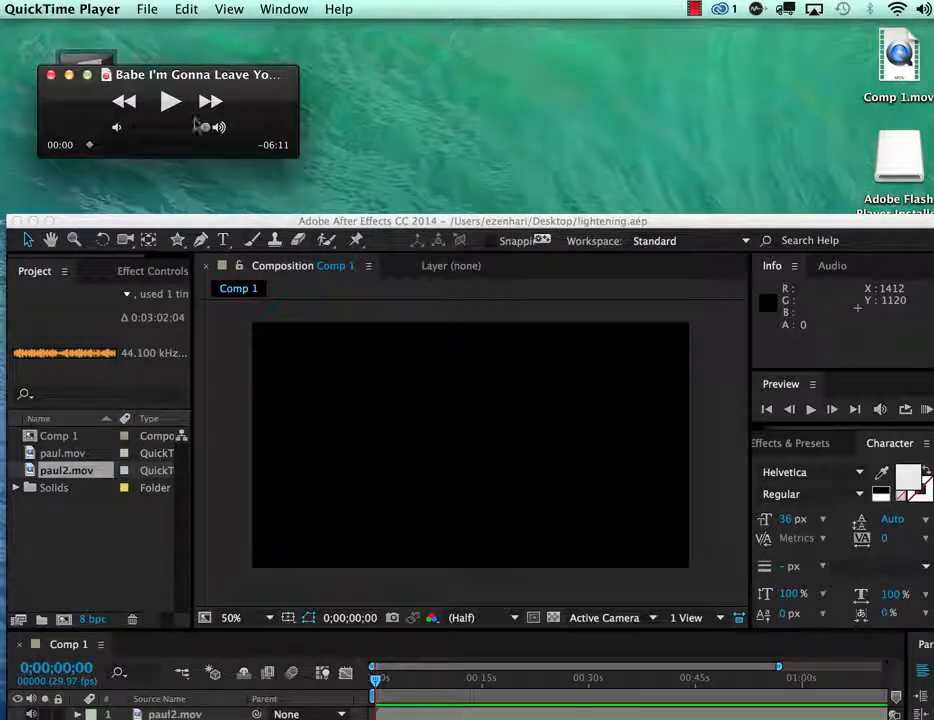
Try to save the audio to the Desktop as Babe.mov, close the player and return to the After Effects project.
{"action": "left_click", "coordinate": [145, 10]}
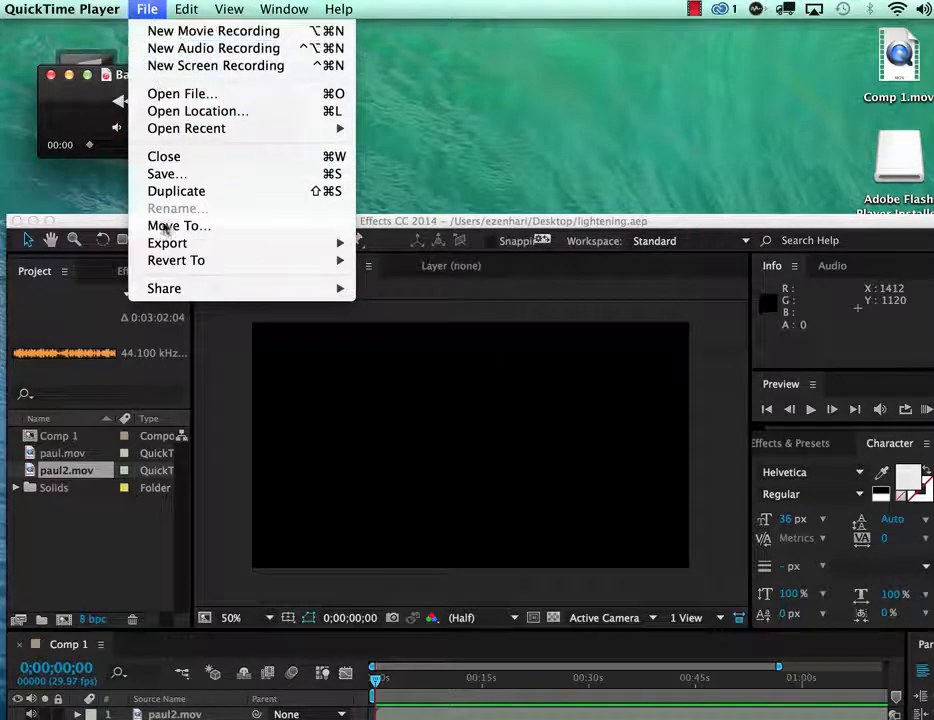
{"action": "left_click", "coordinate": [166, 175]}
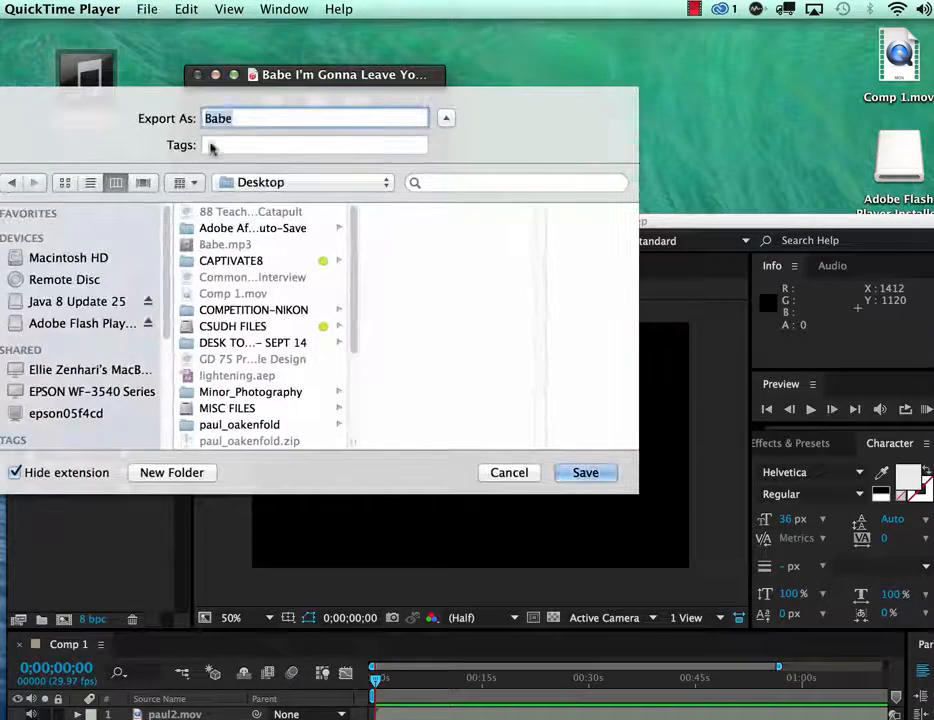
{"action": "left_click", "coordinate": [241, 120]}
{"action": "type", "text": ".mov"}
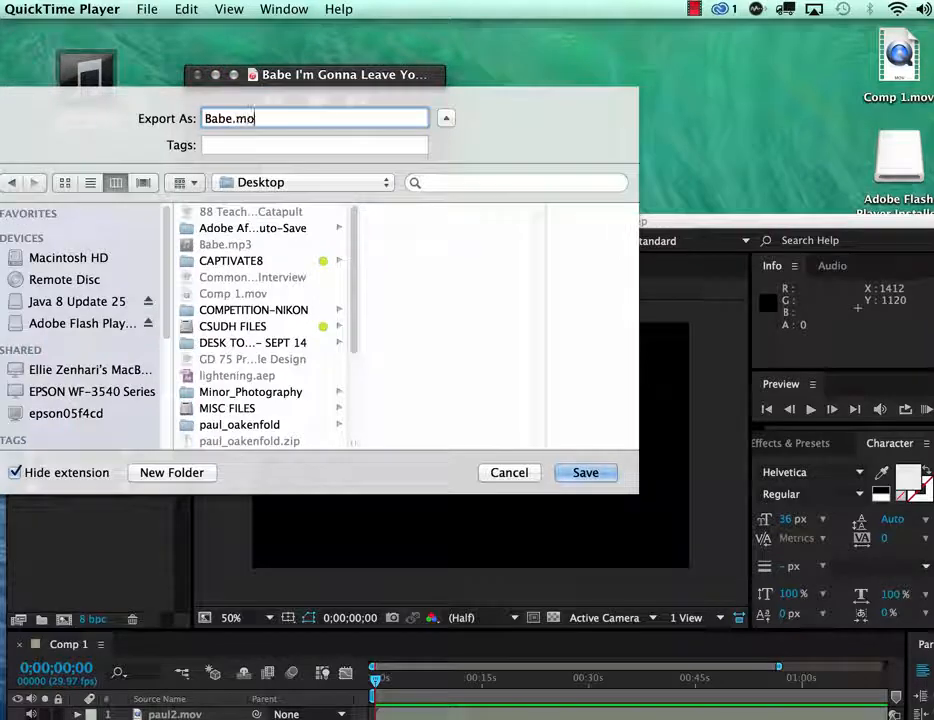
{"action": "left_click", "coordinate": [492, 472]}
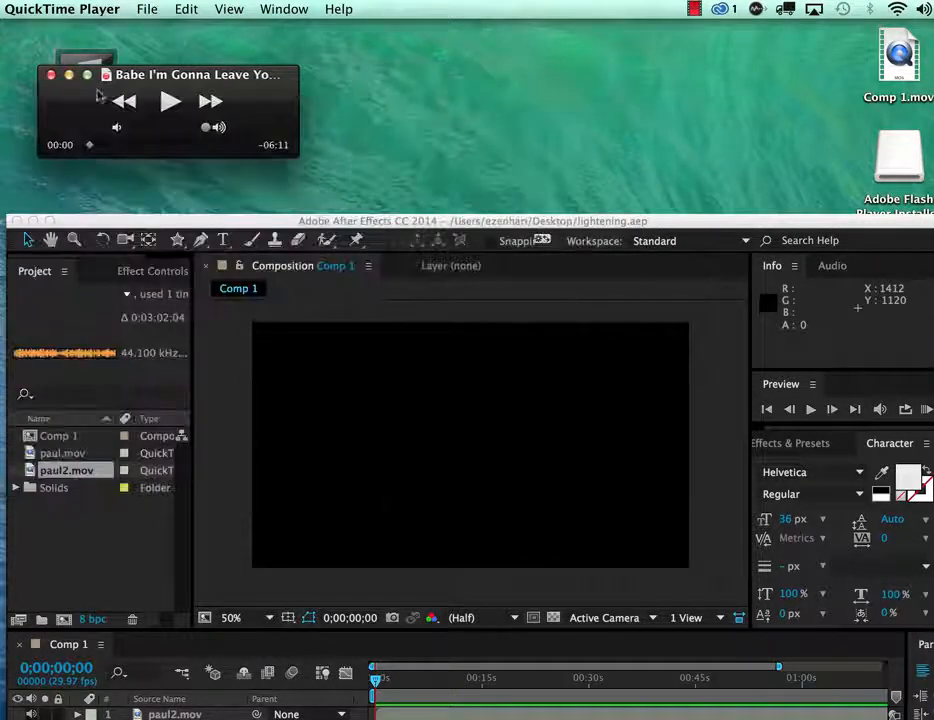
{"action": "left_click", "coordinate": [52, 76]}
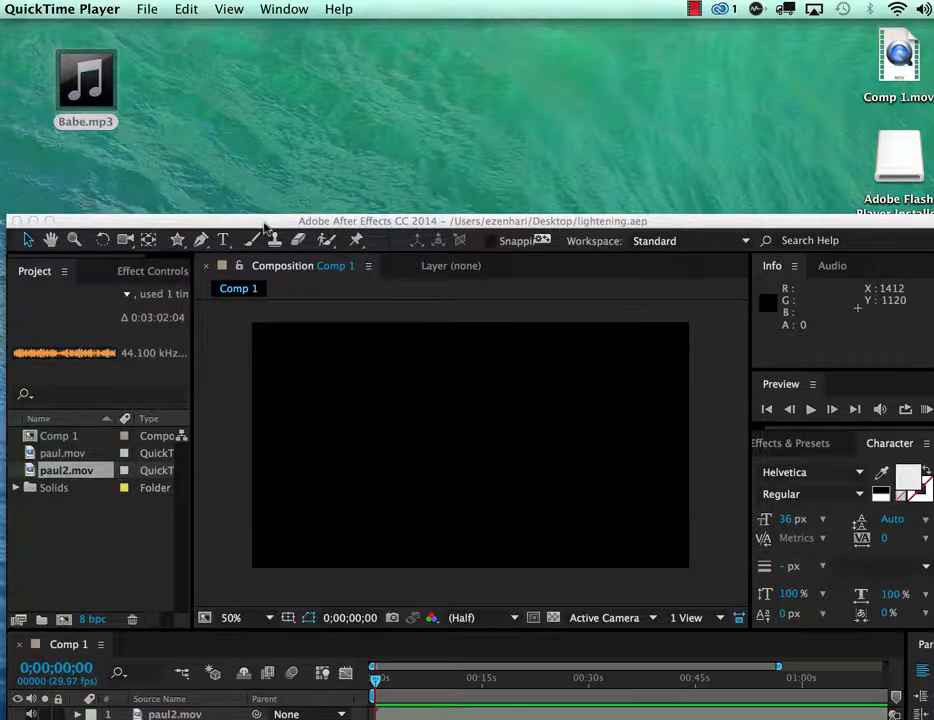
{"action": "left_click_drag", "start_coordinate": [265, 221], "coordinate": [270, 10]}
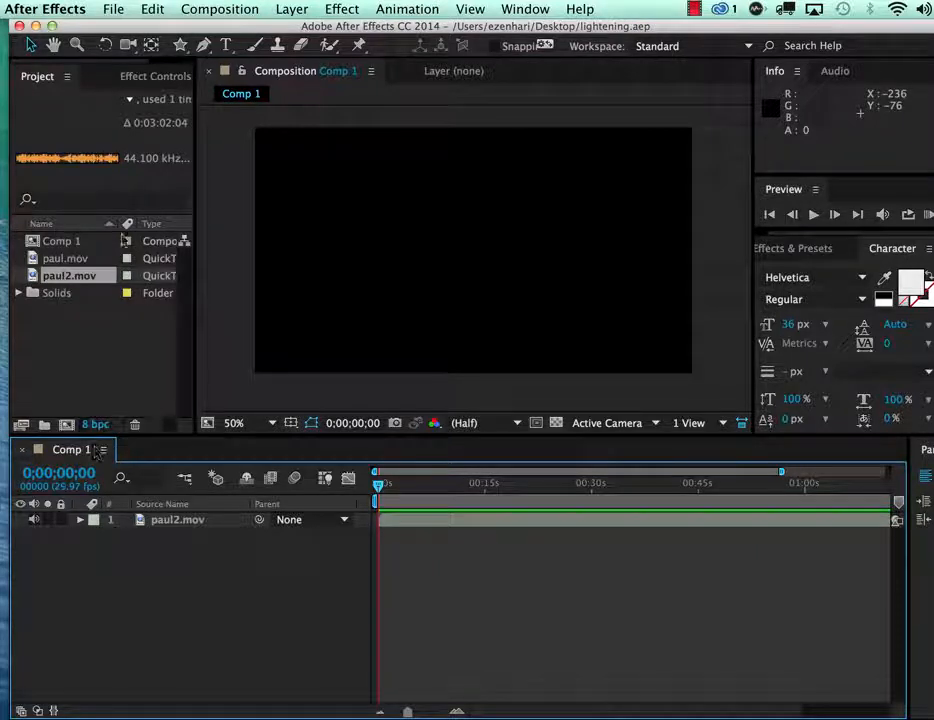
Convert the audio of the paul2.mov layer to keyframes.
{"action": "right_click", "coordinate": [141, 522]}
{"action": "mouse_move", "coordinate": [211, 266]}
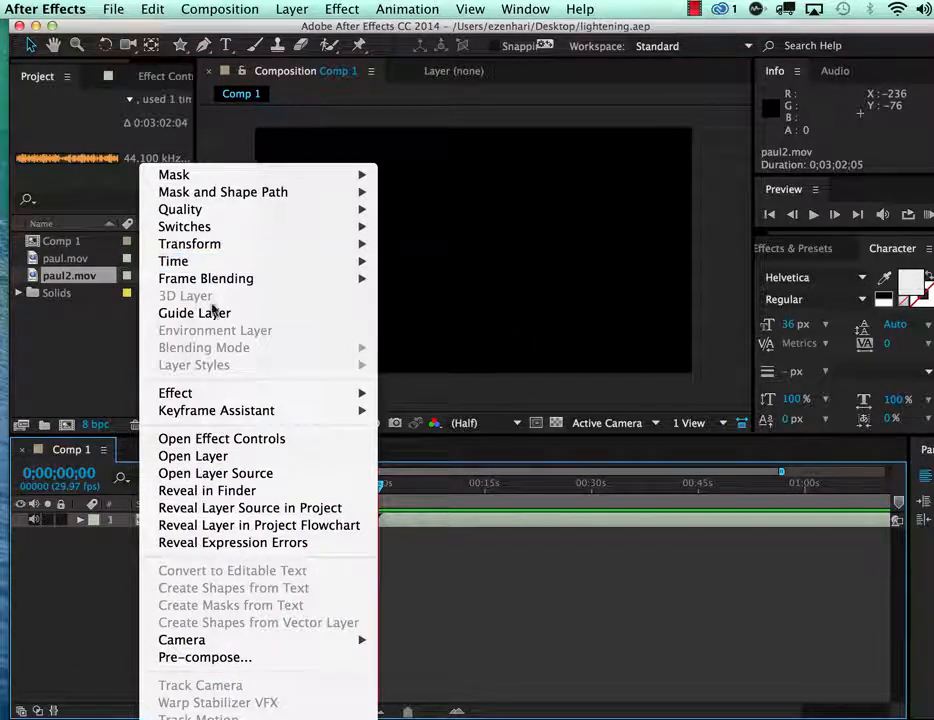
{"action": "mouse_move", "coordinate": [208, 419]}
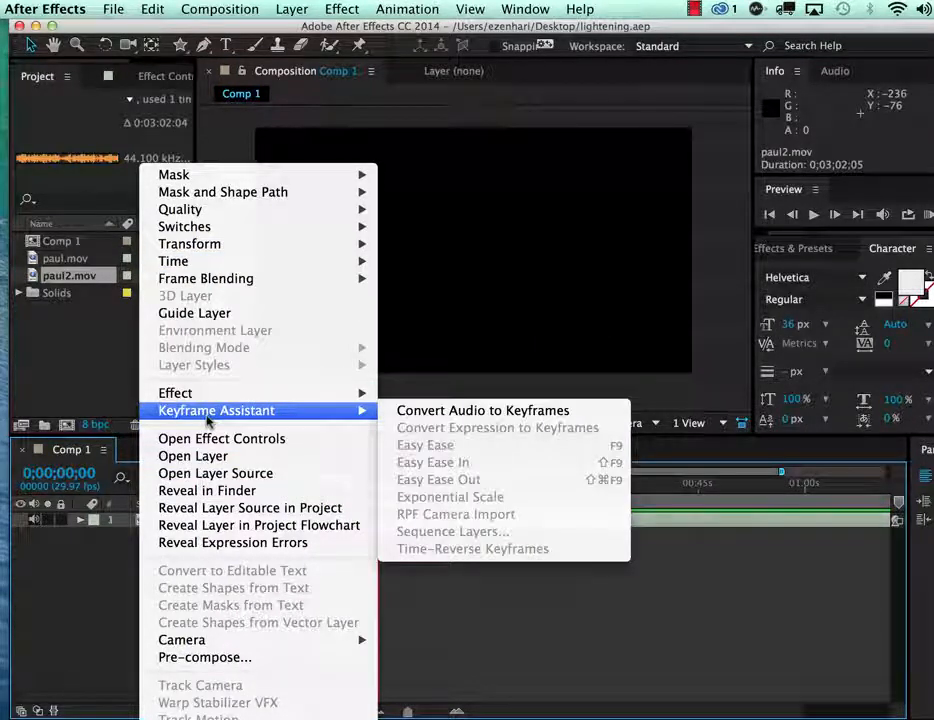
{"action": "left_click", "coordinate": [448, 410]}
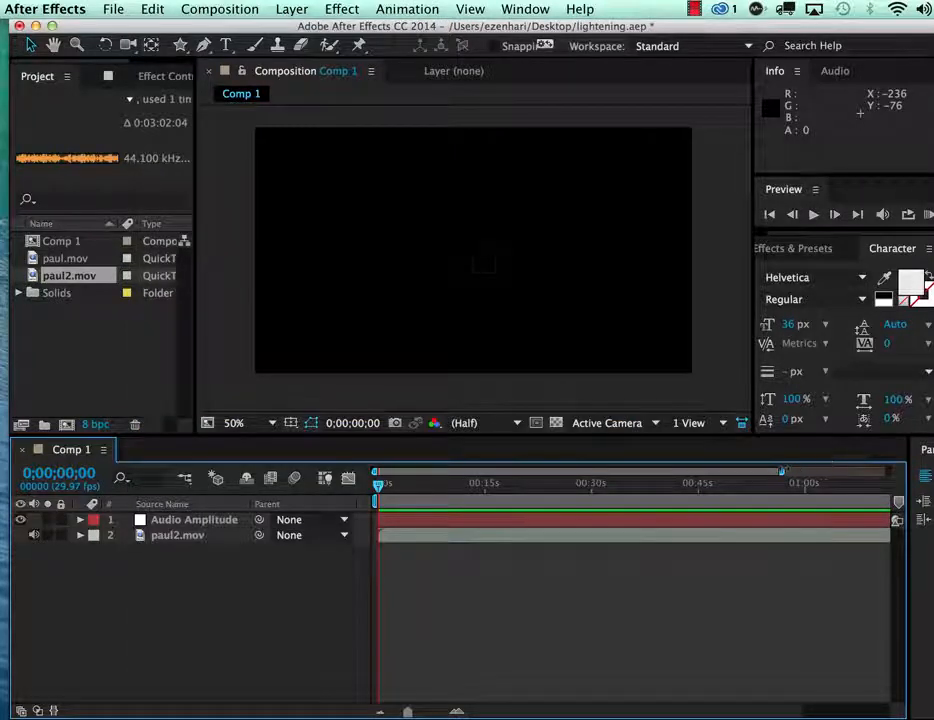
Fit the timeline to the full 0;01;30;00 duration and inspect the Left Channel effect of the Audio Amplitude layer.
{"action": "left_click_drag", "start_coordinate": [781, 471], "coordinate": [887, 471]}
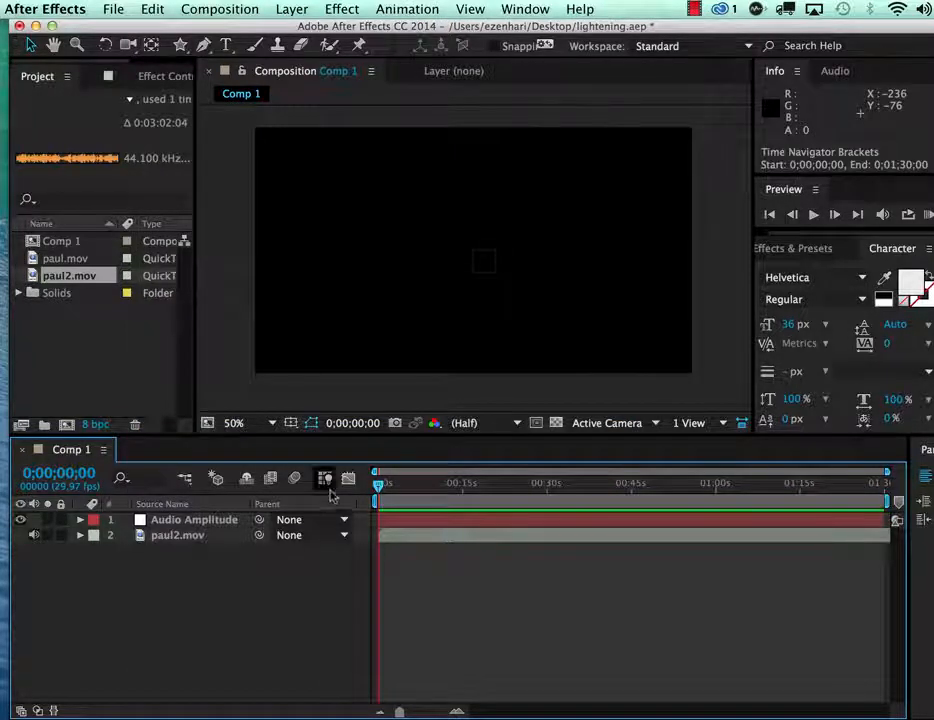
{"action": "left_click", "coordinate": [189, 522]}
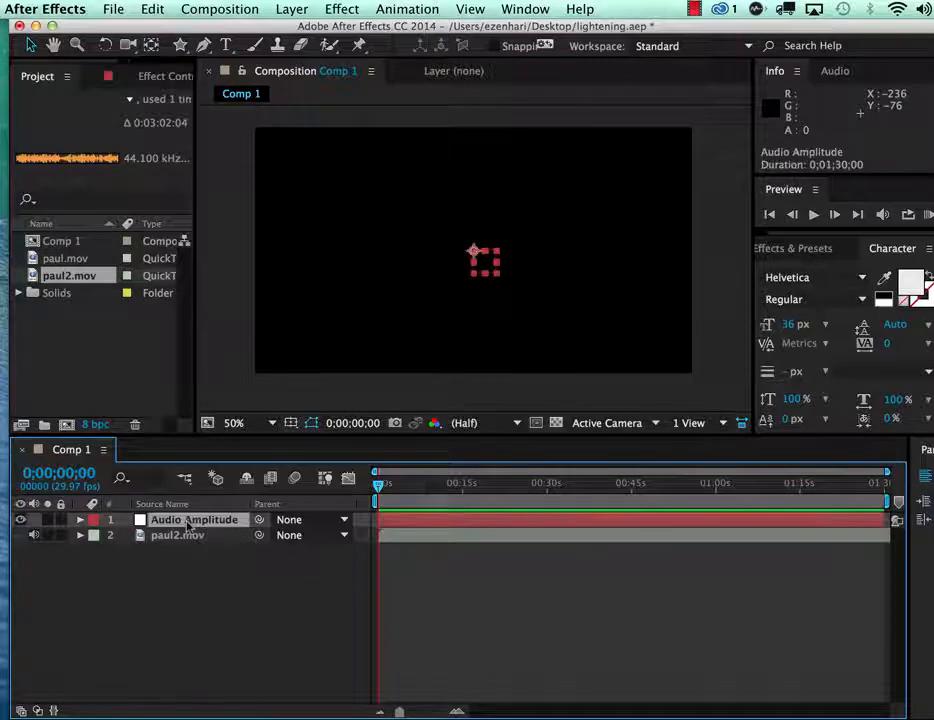
{"action": "left_click", "coordinate": [81, 522]}
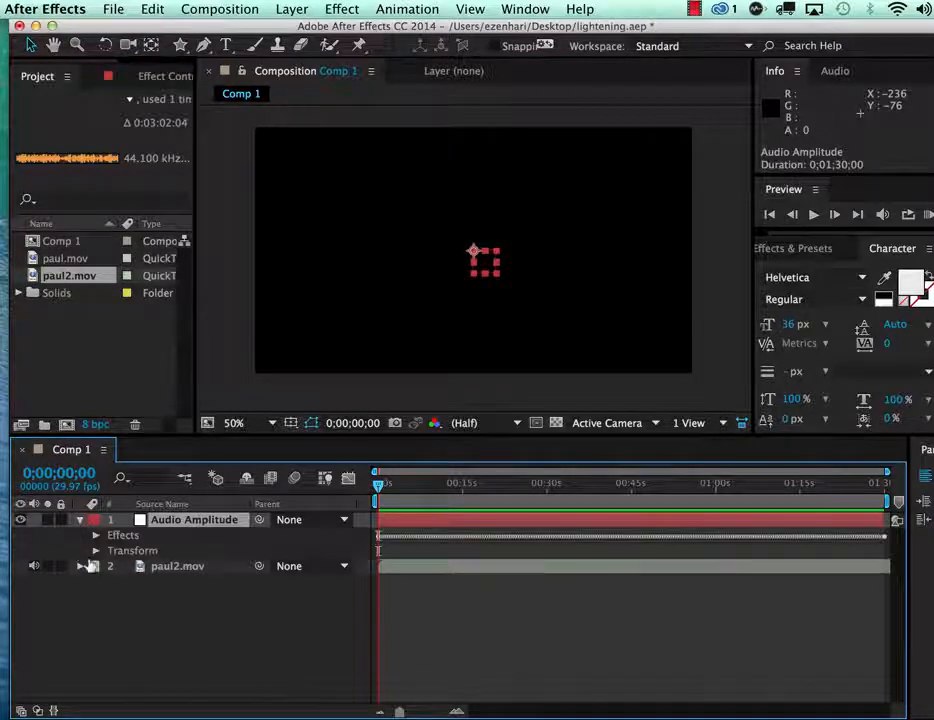
{"action": "left_click", "coordinate": [96, 536]}
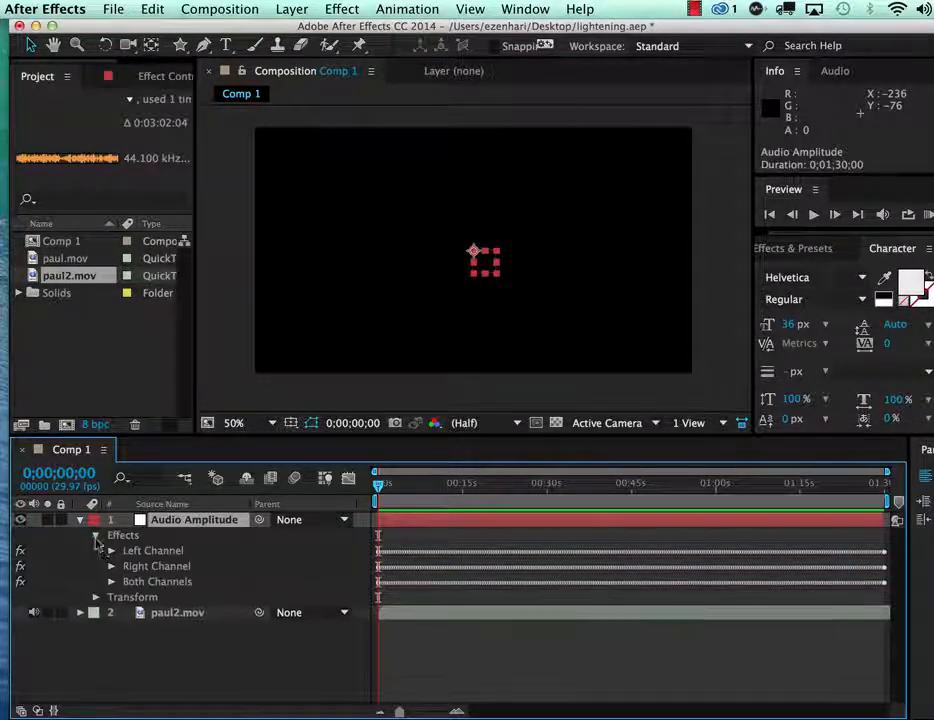
{"action": "left_click", "coordinate": [112, 551]}
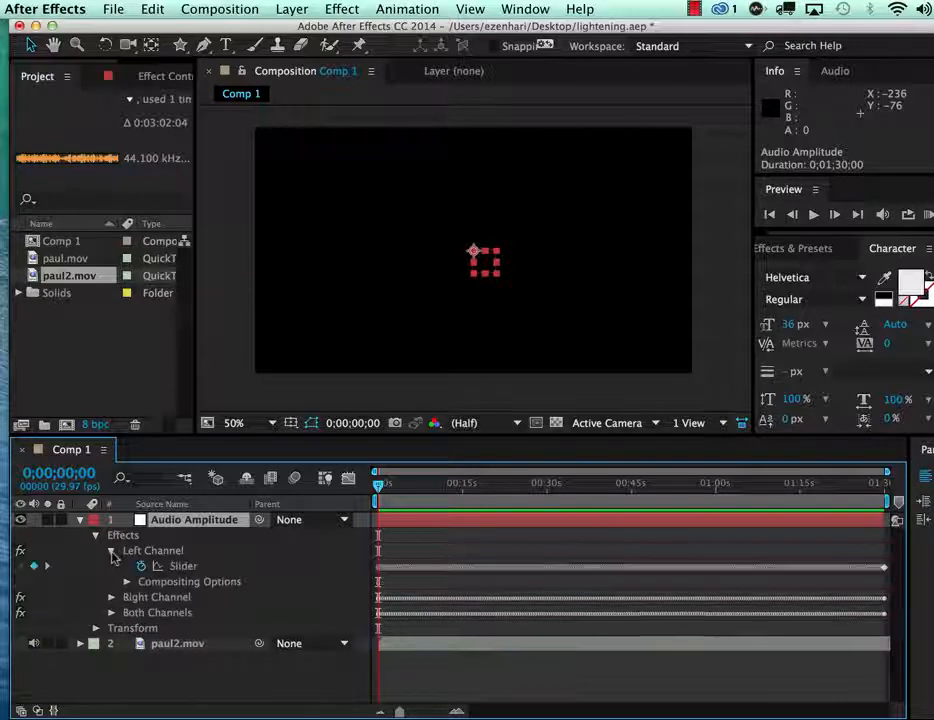
{"action": "left_click", "coordinate": [112, 551]}
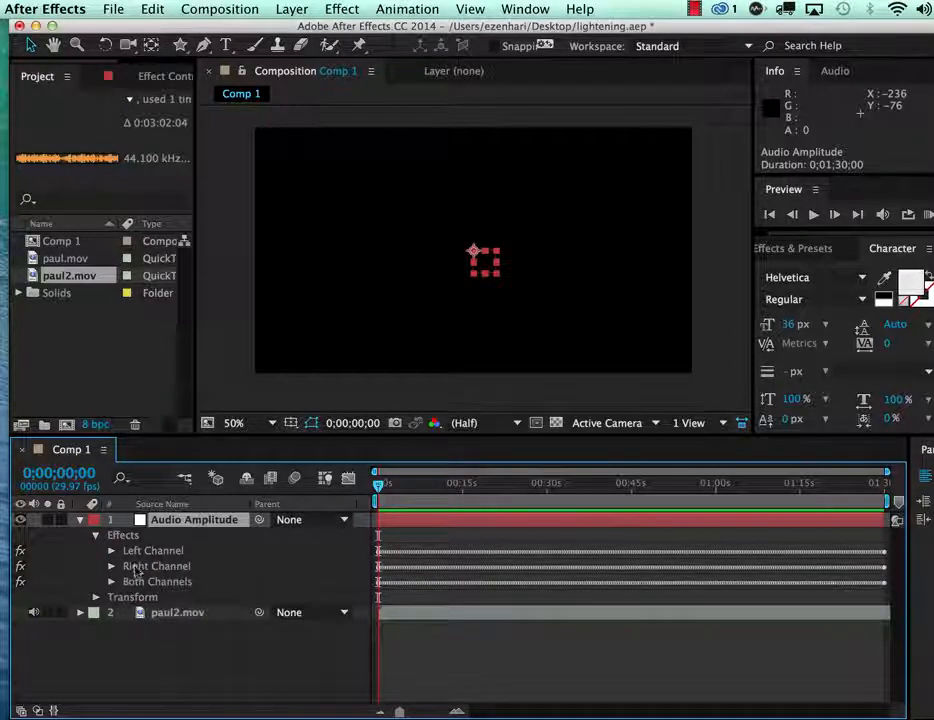
Examine the Both Channels slider keyframes of the Audio Amplitude layer in the Graph Editor.
{"action": "left_click", "coordinate": [128, 581]}
{"action": "left_click", "coordinate": [112, 582]}
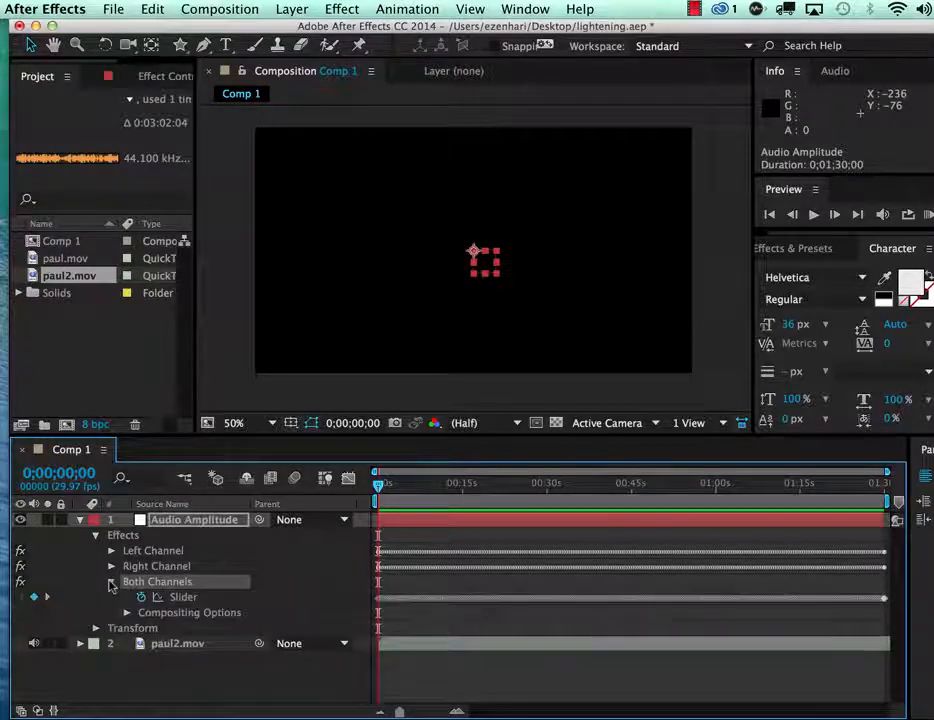
{"action": "left_click", "coordinate": [184, 597]}
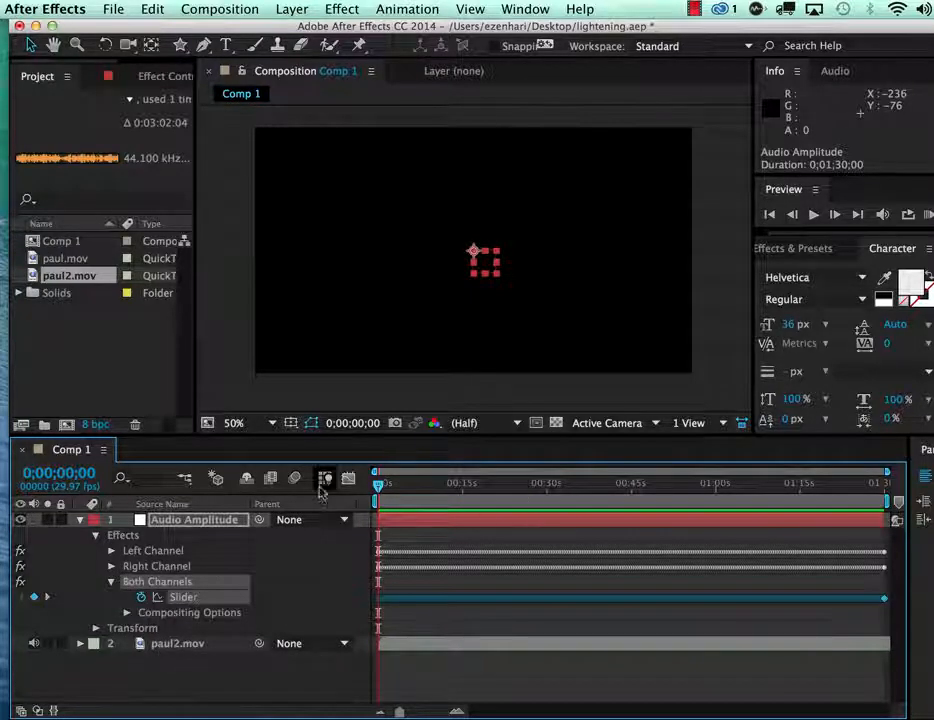
{"action": "left_click", "coordinate": [347, 480]}
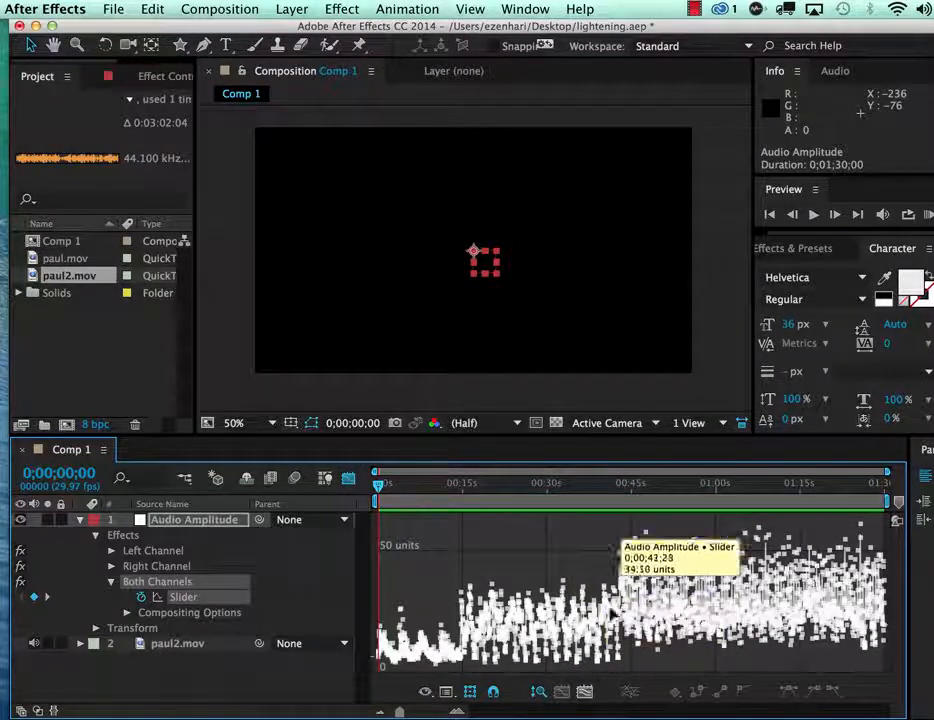
{"action": "left_click", "coordinate": [348, 480]}
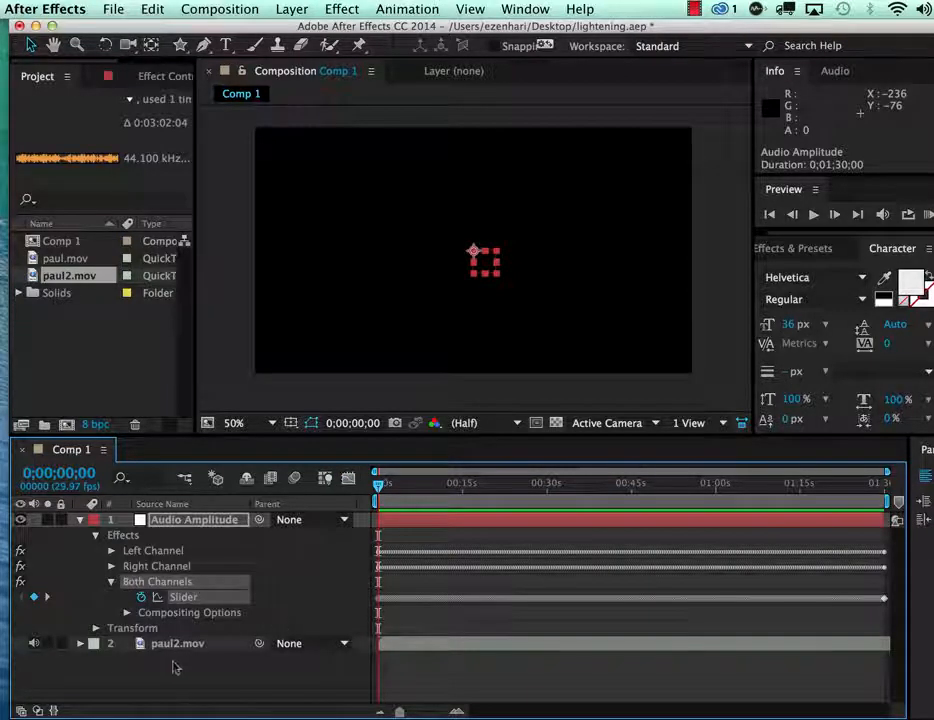
Examine the audio waveform of the paul2.mov layer and collapse the layer again.
{"action": "left_click", "coordinate": [80, 643]}
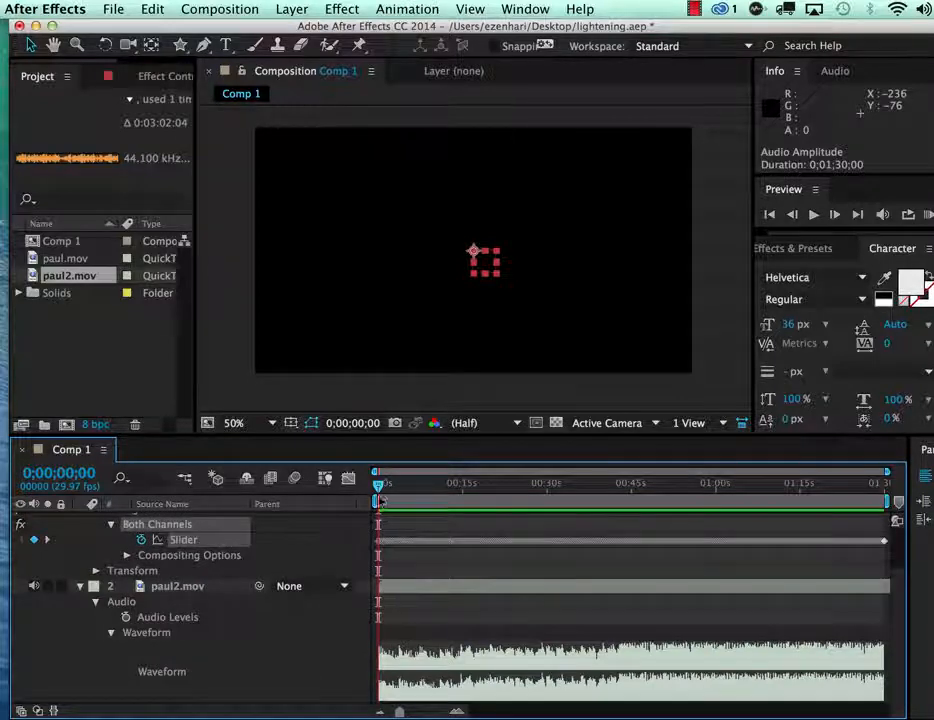
{"action": "left_click_drag", "start_coordinate": [378, 484], "coordinate": [250, 478]}
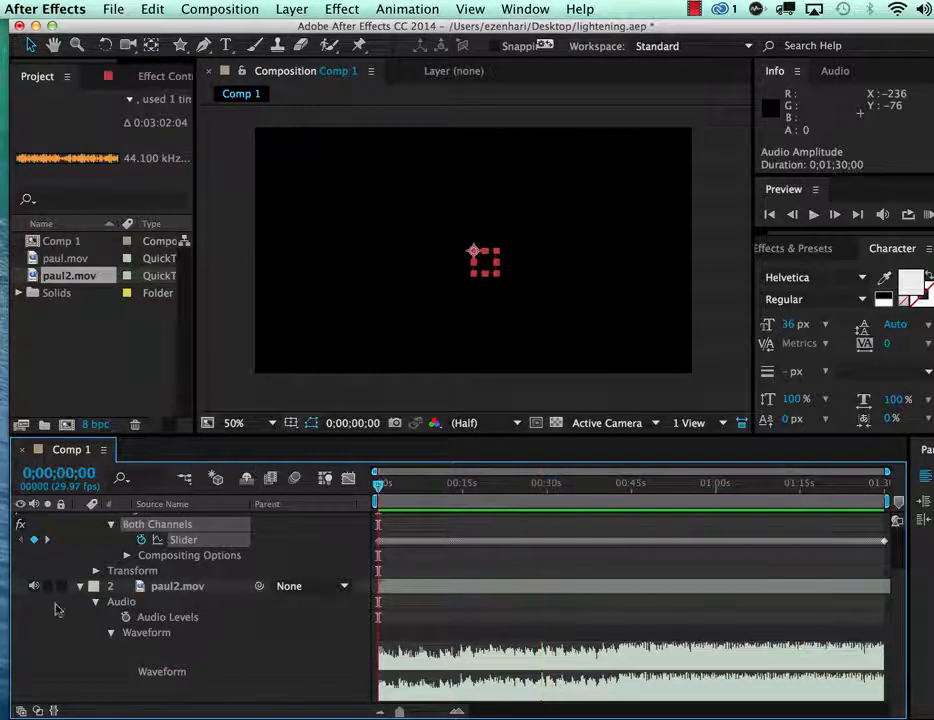
{"action": "left_click", "coordinate": [80, 586]}
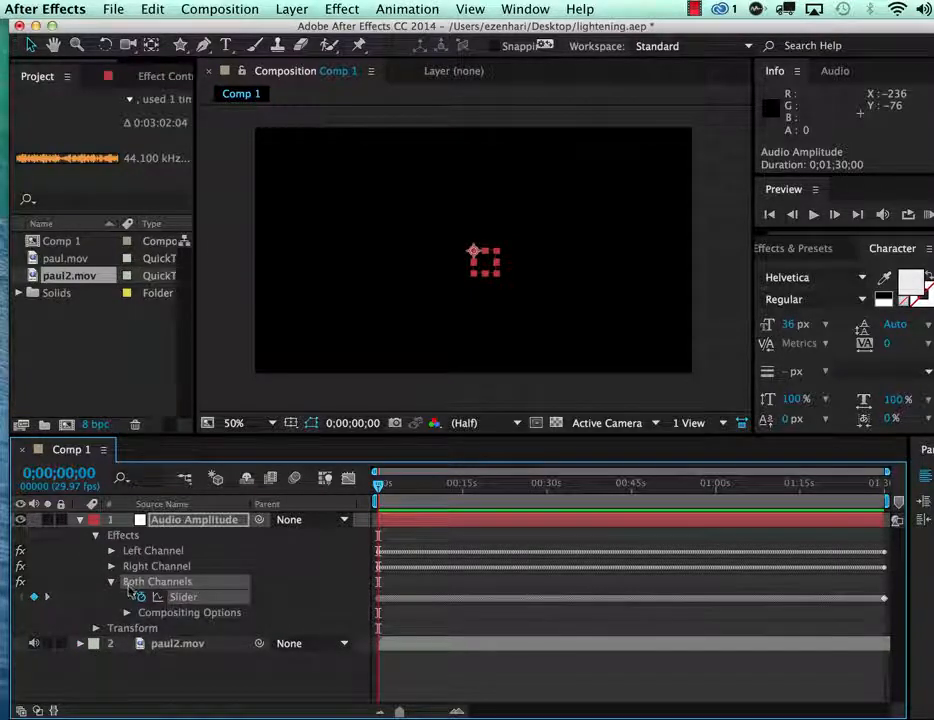
Add a new shape layer and draw a red five-pointed star near the middle of the composition.
{"action": "left_click", "coordinate": [281, 9]}
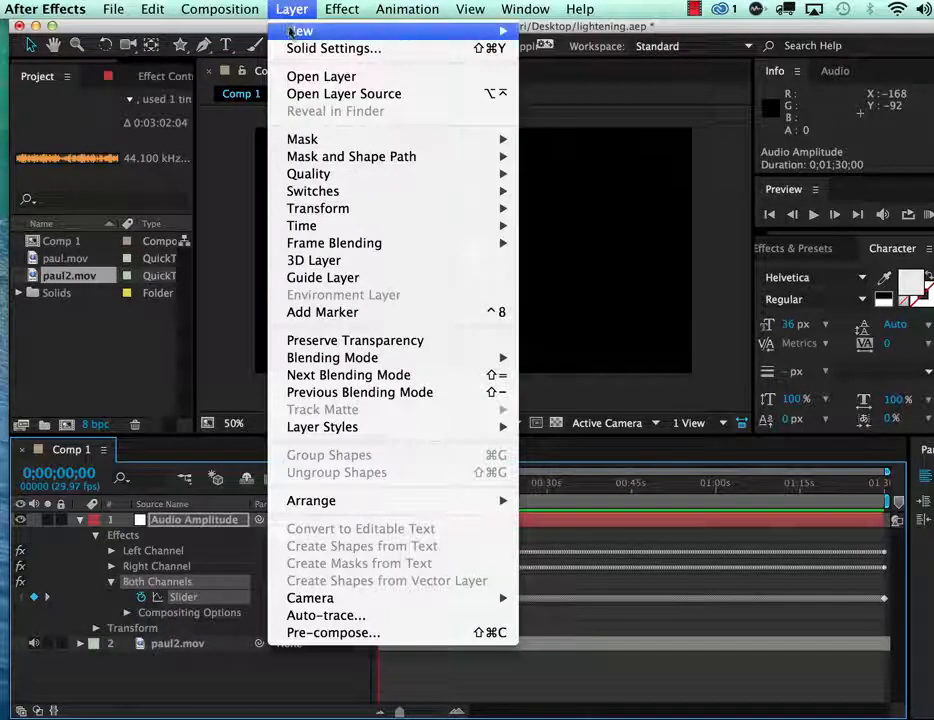
{"action": "mouse_move", "coordinate": [300, 31]}
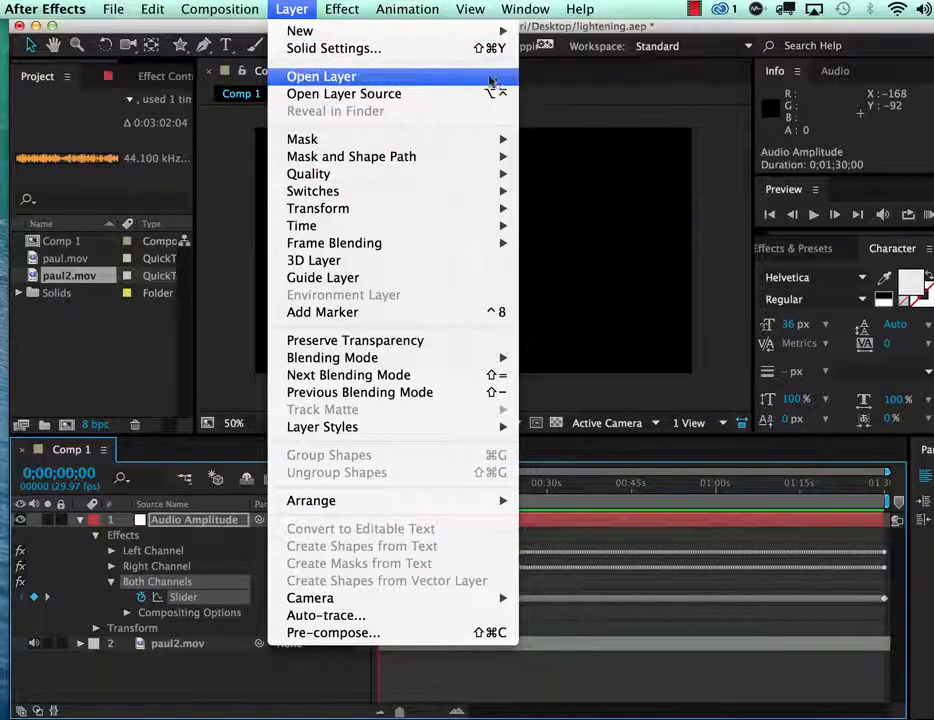
{"action": "left_click", "coordinate": [572, 122]}
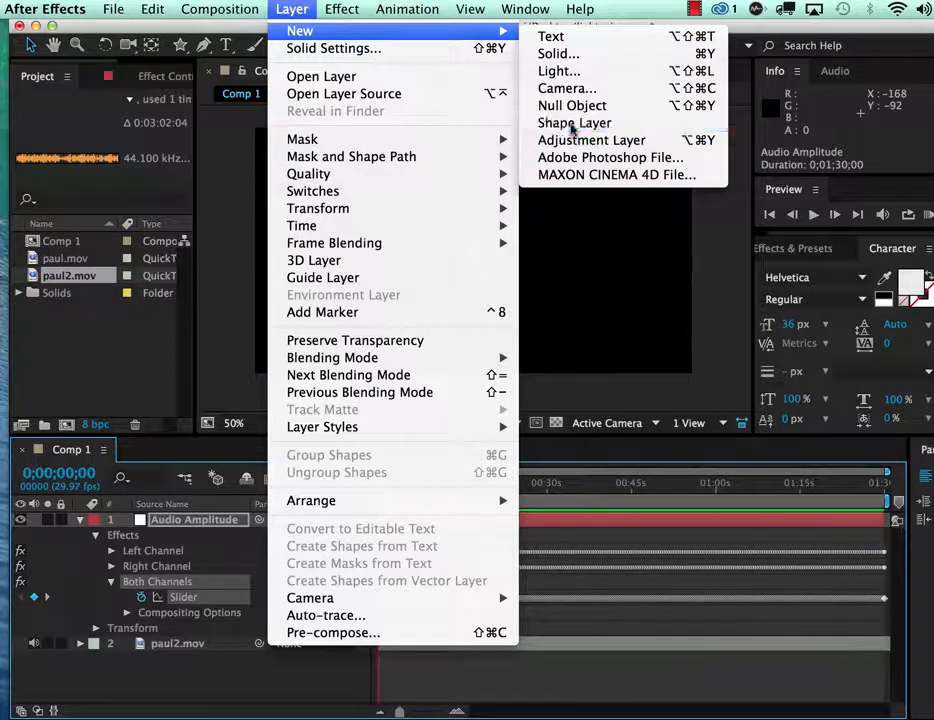
{"action": "key", "text": "q"}
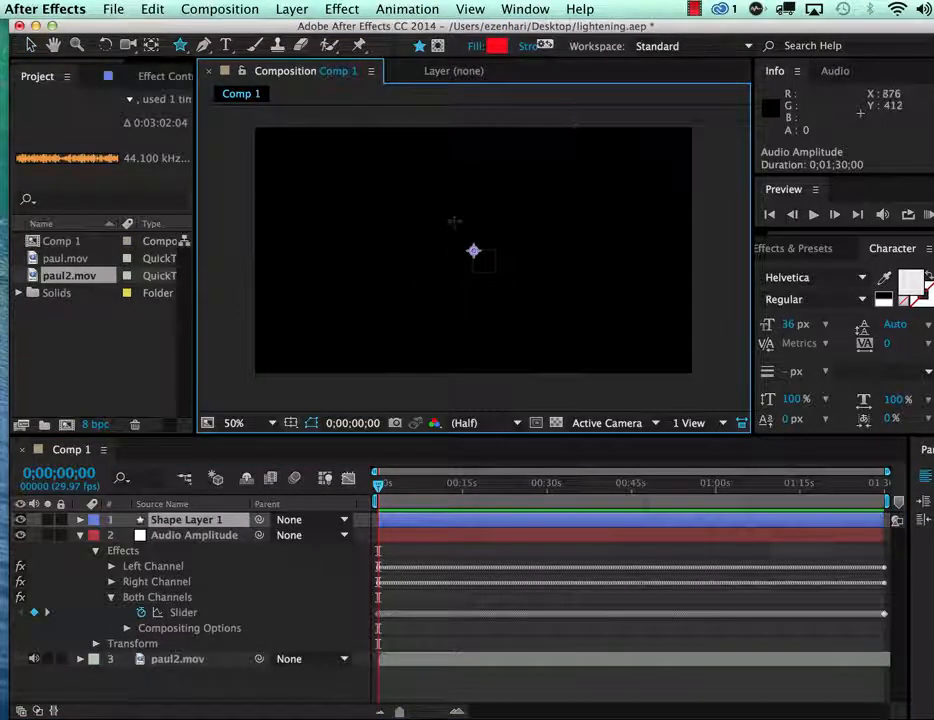
{"action": "left_click", "coordinate": [455, 232]}
{"action": "left_click_drag", "start_coordinate": [455, 232], "coordinate": [490, 265]}
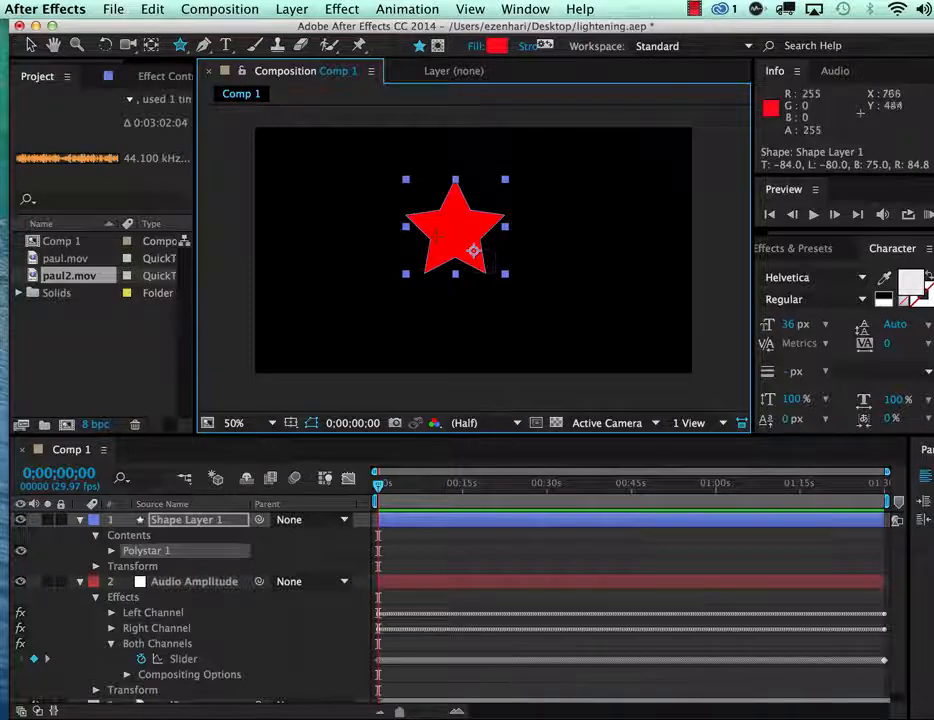
Move the star to the centre of the composition and place the Audio Amplitude layer above Shape Layer 1.
{"action": "key", "text": "v"}
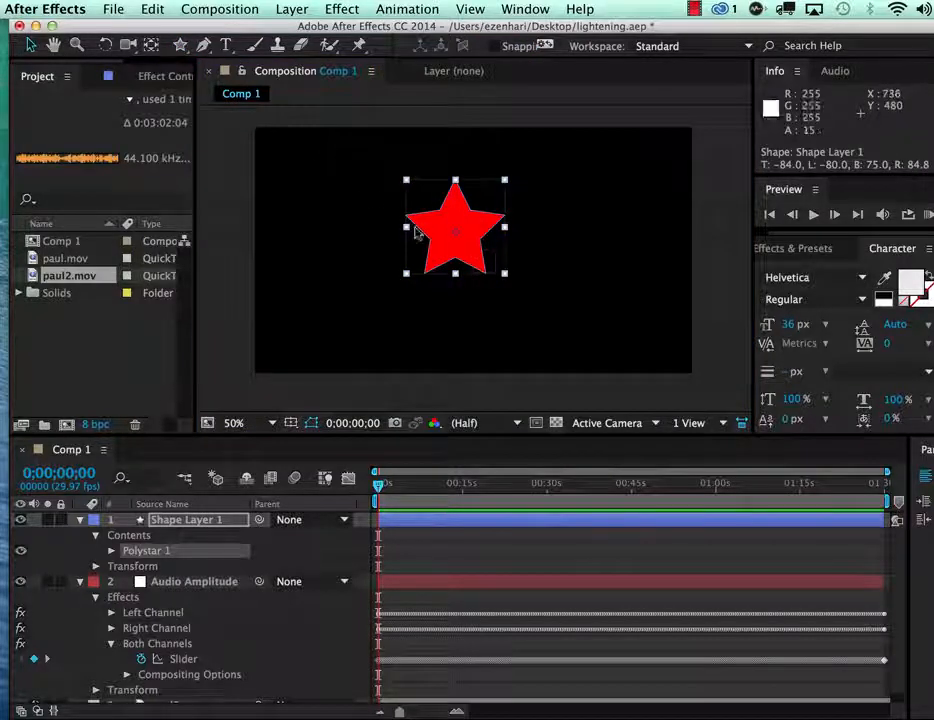
{"action": "left_click_drag", "start_coordinate": [432, 243], "coordinate": [460, 260]}
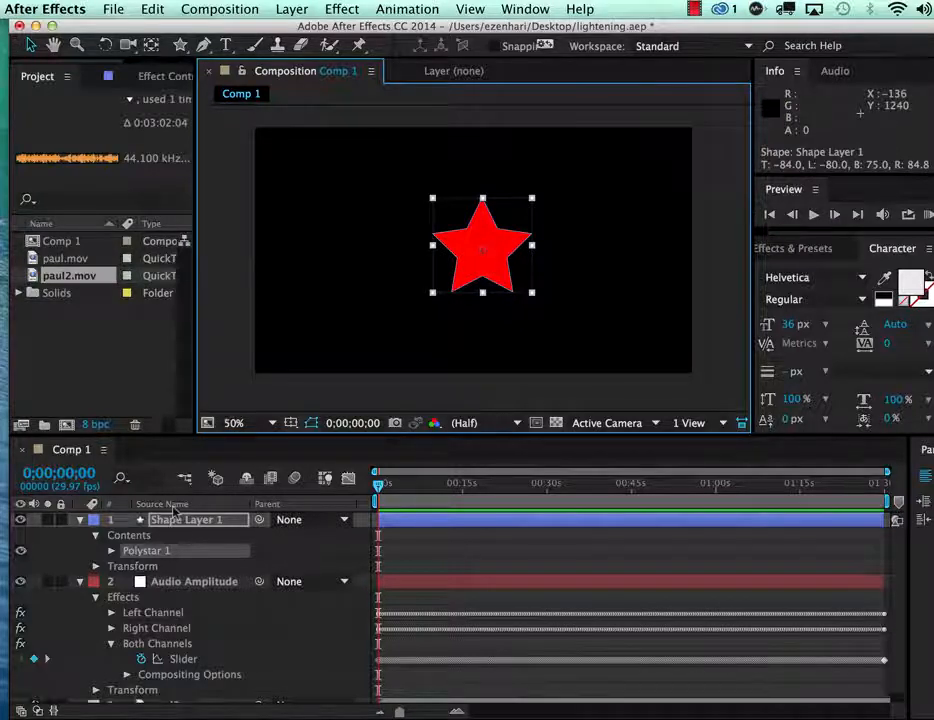
{"action": "left_click_drag", "start_coordinate": [133, 597], "coordinate": [143, 520]}
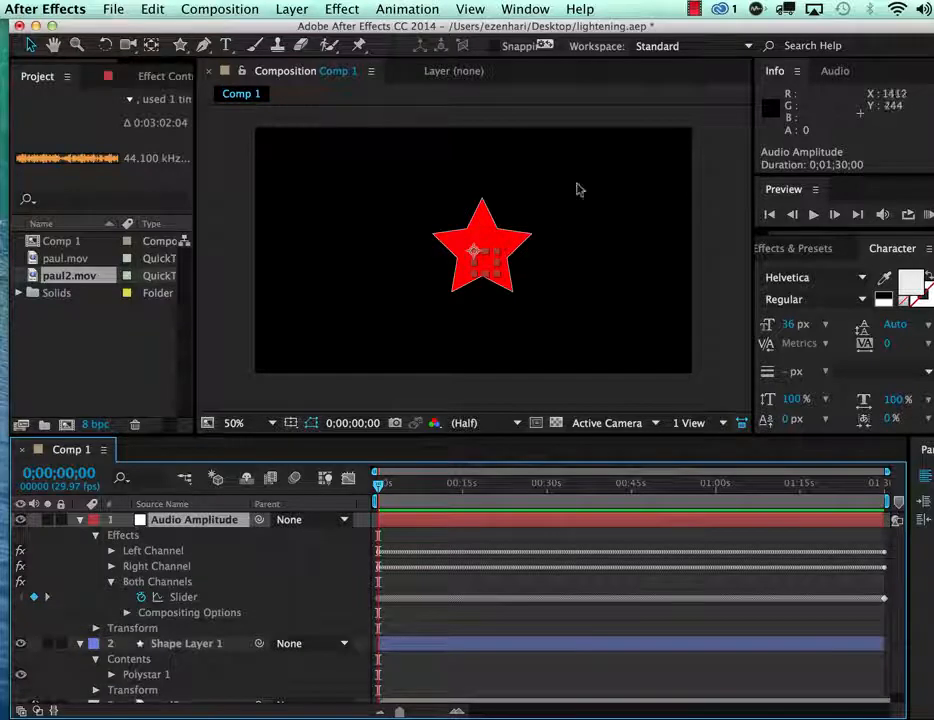
Scale the Audio Amplitude null to about 252%, 256% and move it to about 768, 268 by the star's upper left.
{"action": "left_click_drag", "start_coordinate": [496, 272], "coordinate": [533, 312]}
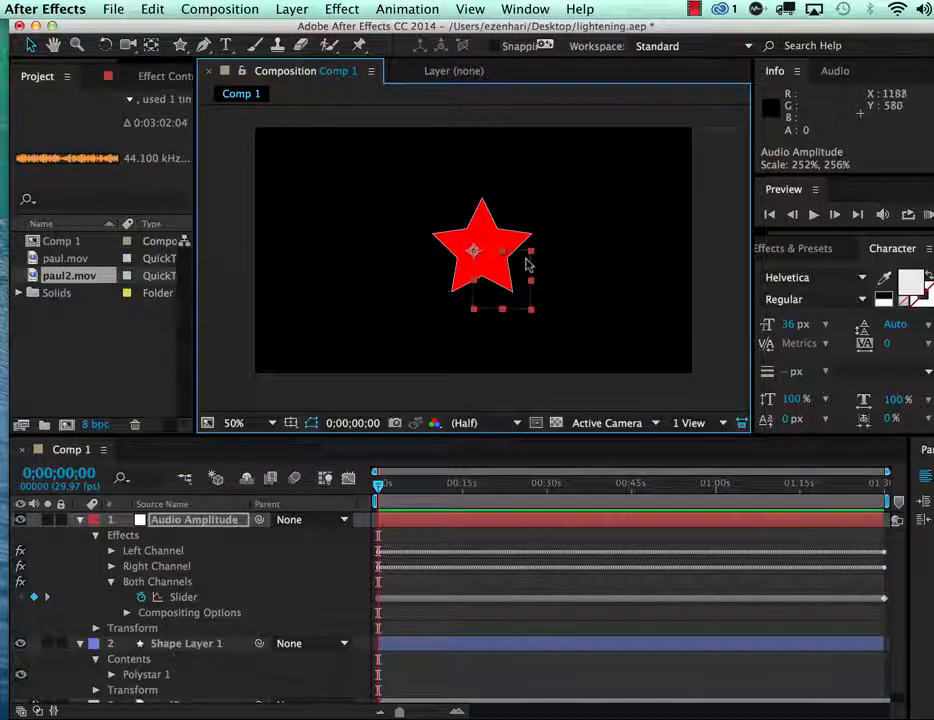
{"action": "left_click_drag", "start_coordinate": [528, 263], "coordinate": [483, 207]}
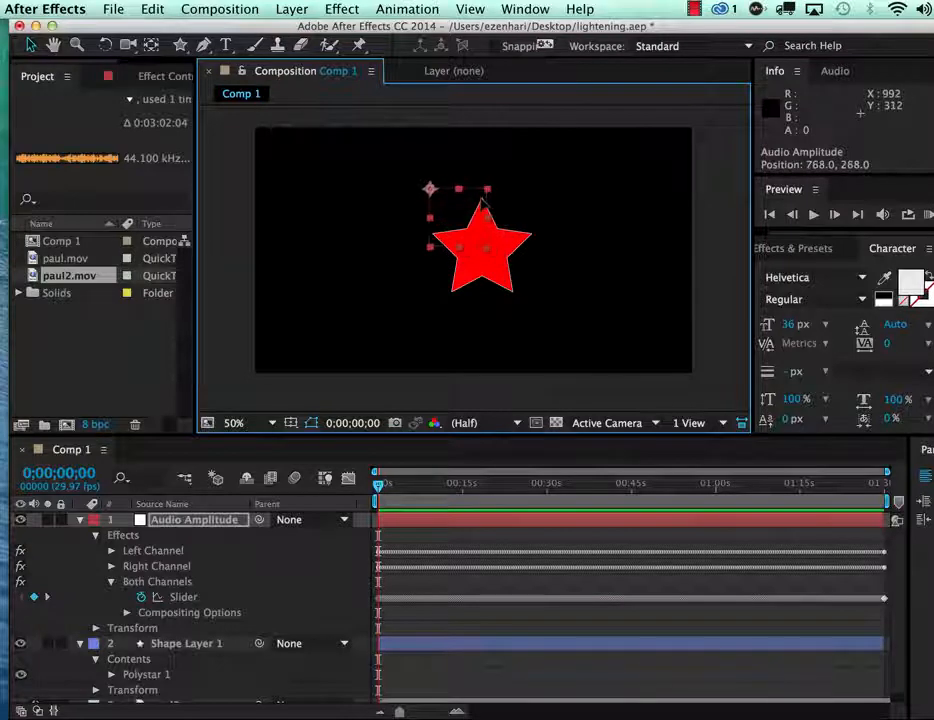
Scale the Audio Amplitude null to about 492%, 512% so that it encloses the star.
{"action": "left_click_drag", "start_coordinate": [490, 252], "coordinate": [543, 312]}
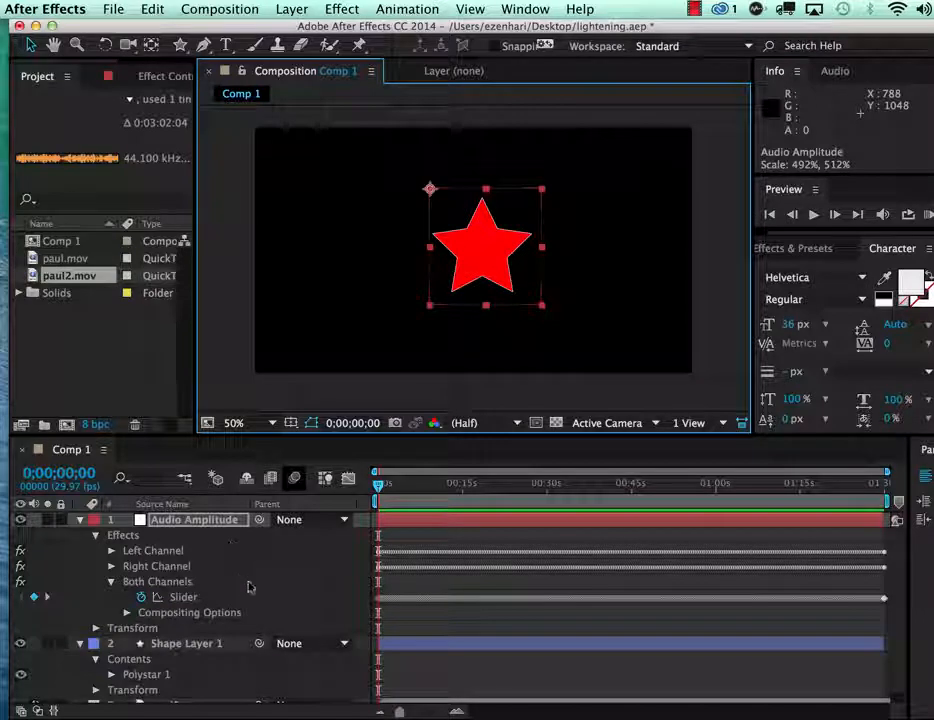
{"action": "left_click", "coordinate": [140, 628]}
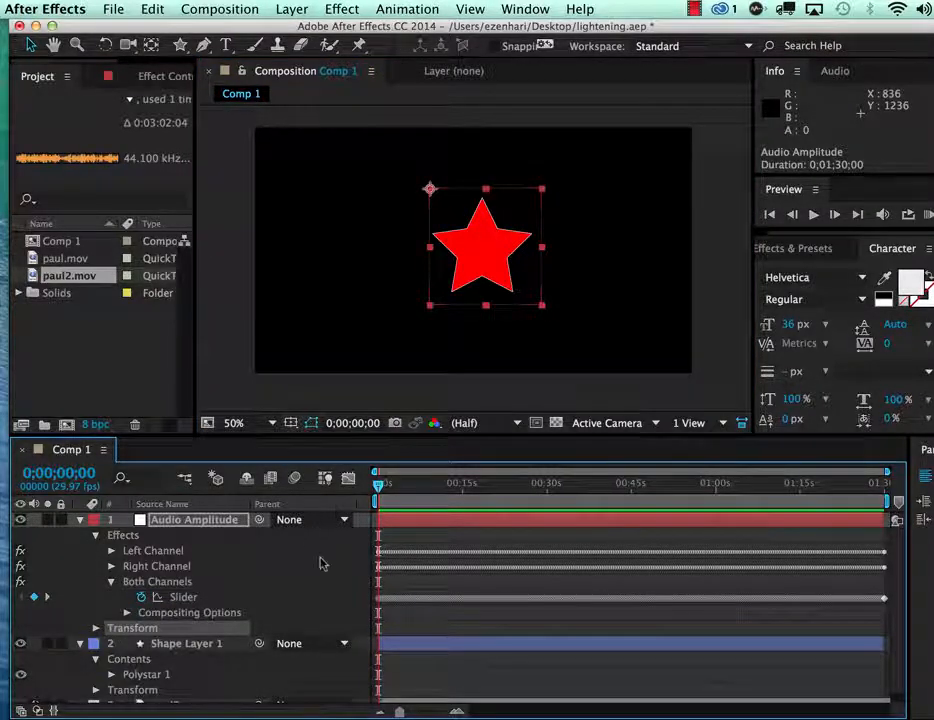
{"action": "scroll", "coordinate": [320, 574], "scroll_direction": "down", "scroll_amount": 1}
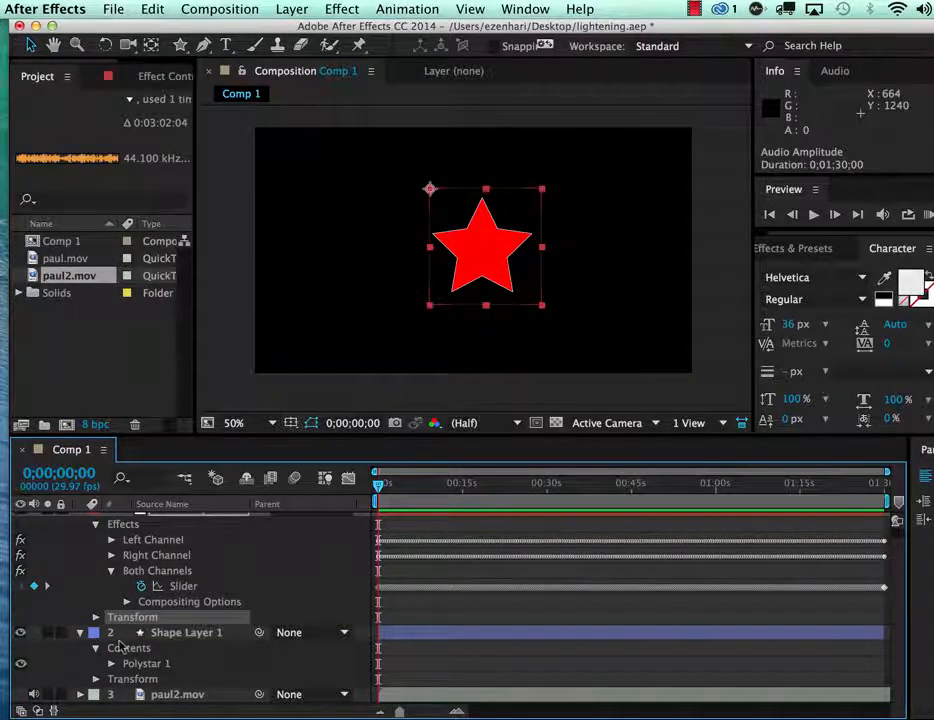
Reveal Shape Layer 1's Scale property, add an expression to it and try to link it to the Both Channels Slider.
{"action": "left_click", "coordinate": [81, 634]}
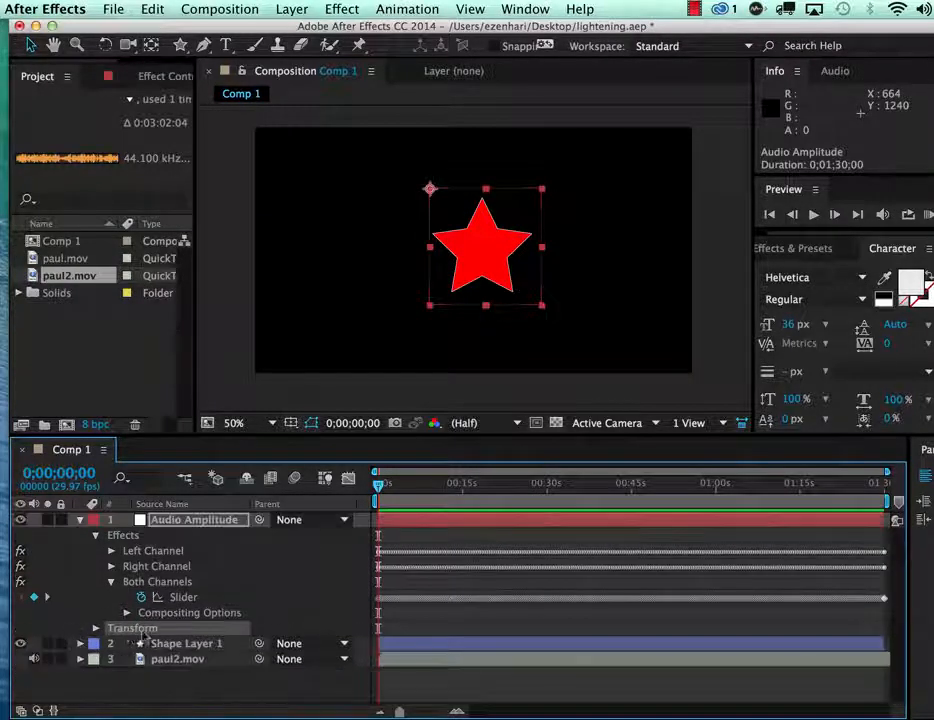
{"action": "left_click", "coordinate": [172, 646]}
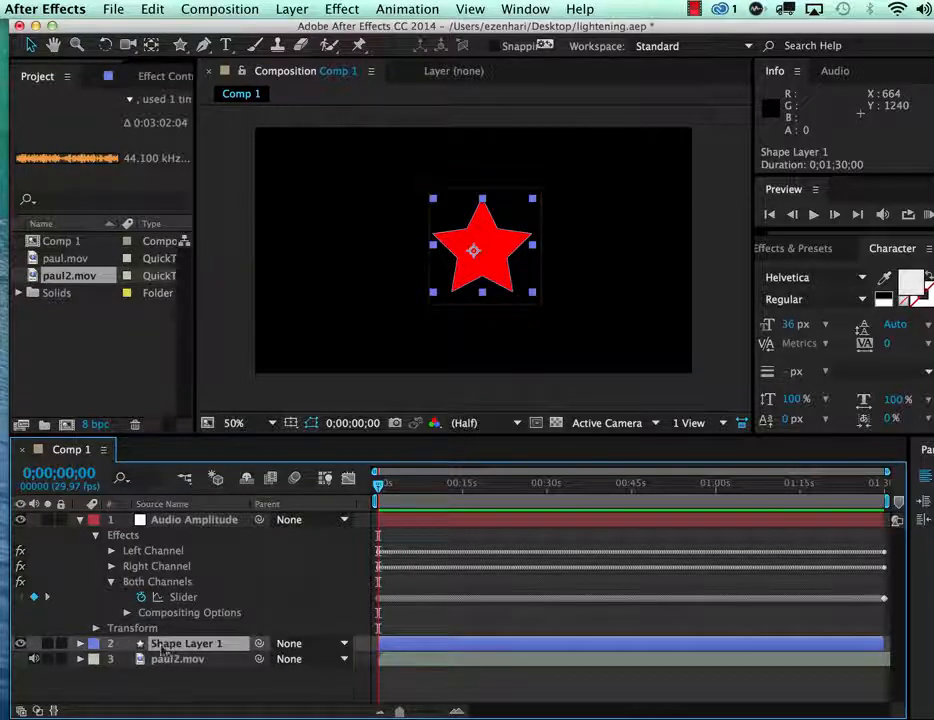
{"action": "key", "text": "s"}
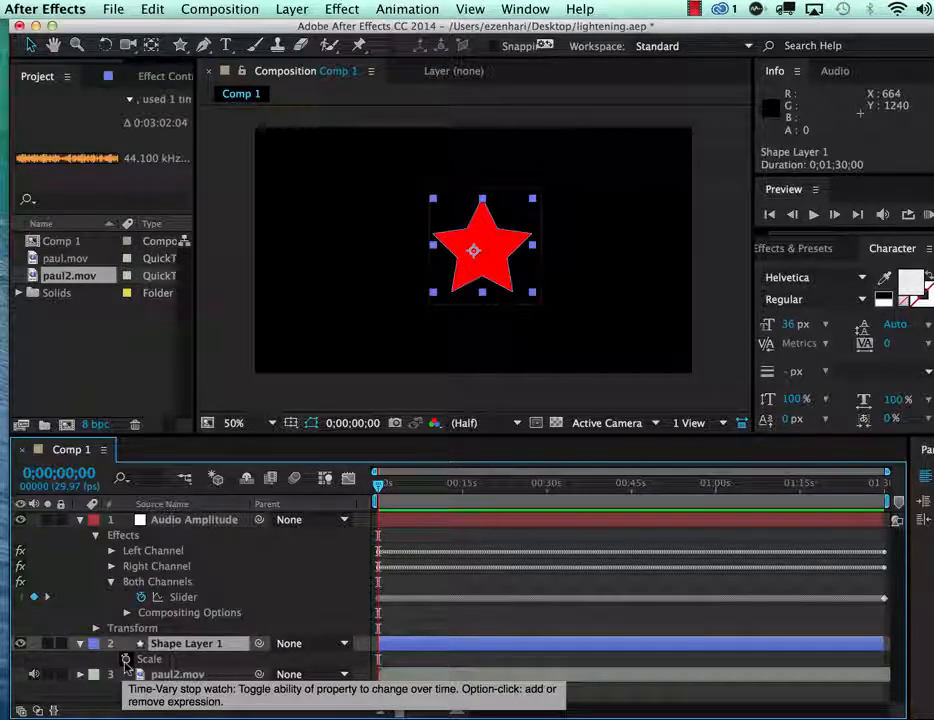
{"action": "left_click", "coordinate": [125, 661], "text": "alt"}
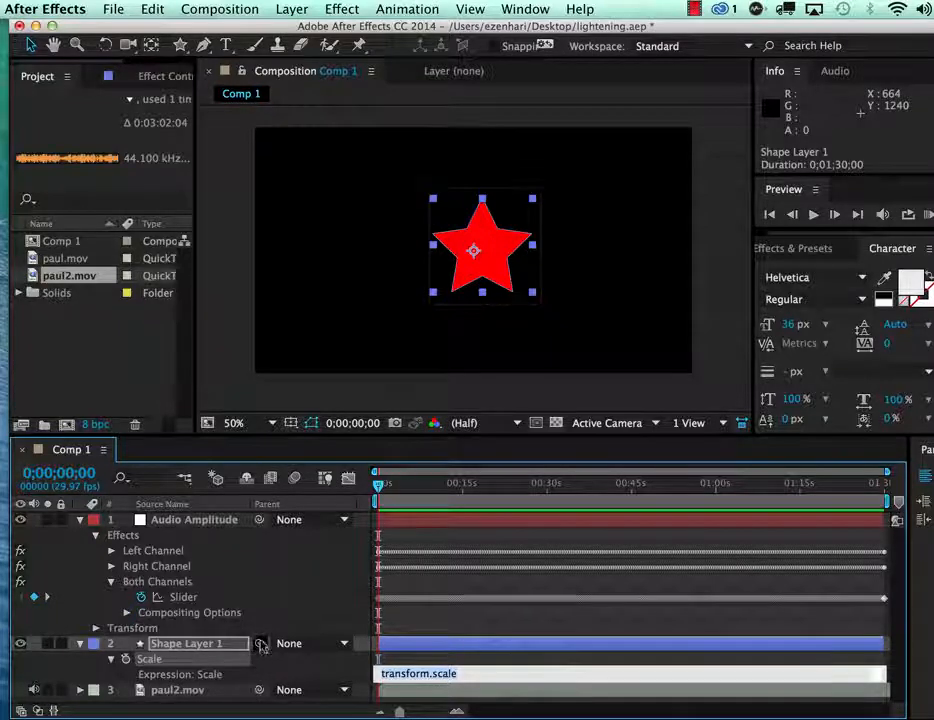
{"action": "left_click", "coordinate": [126, 660], "text": "alt"}
{"action": "left_click", "coordinate": [126, 660], "text": "alt"}
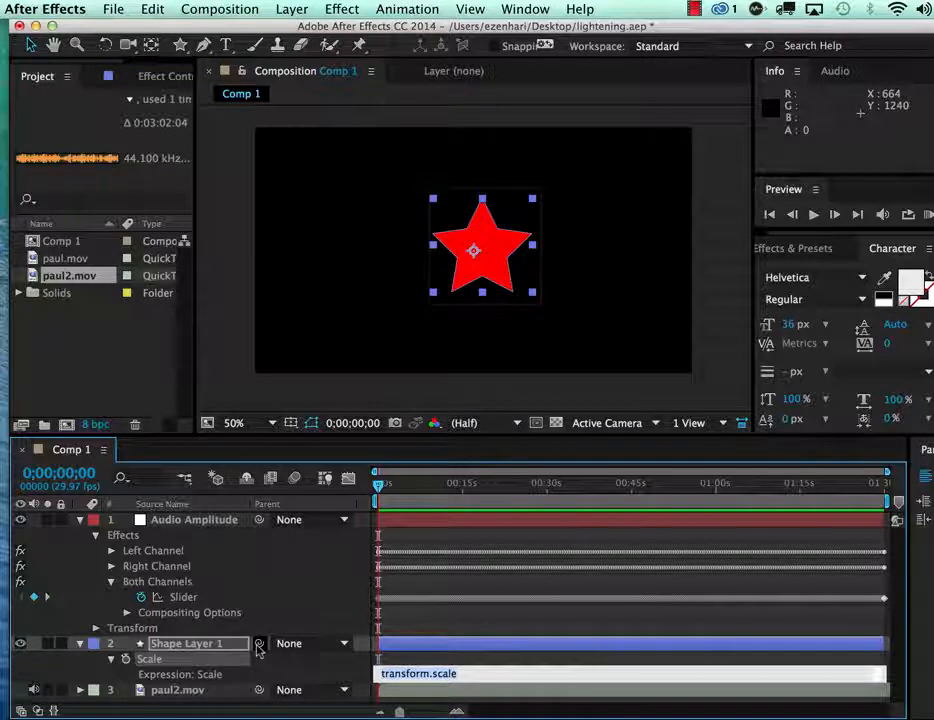
{"action": "mouse_move", "coordinate": [258, 646]}
{"action": "left_mouse_down"}
{"action": "mouse_move", "coordinate": [224, 619]}
{"action": "mouse_move", "coordinate": [256, 647]}
{"action": "left_mouse_up"}
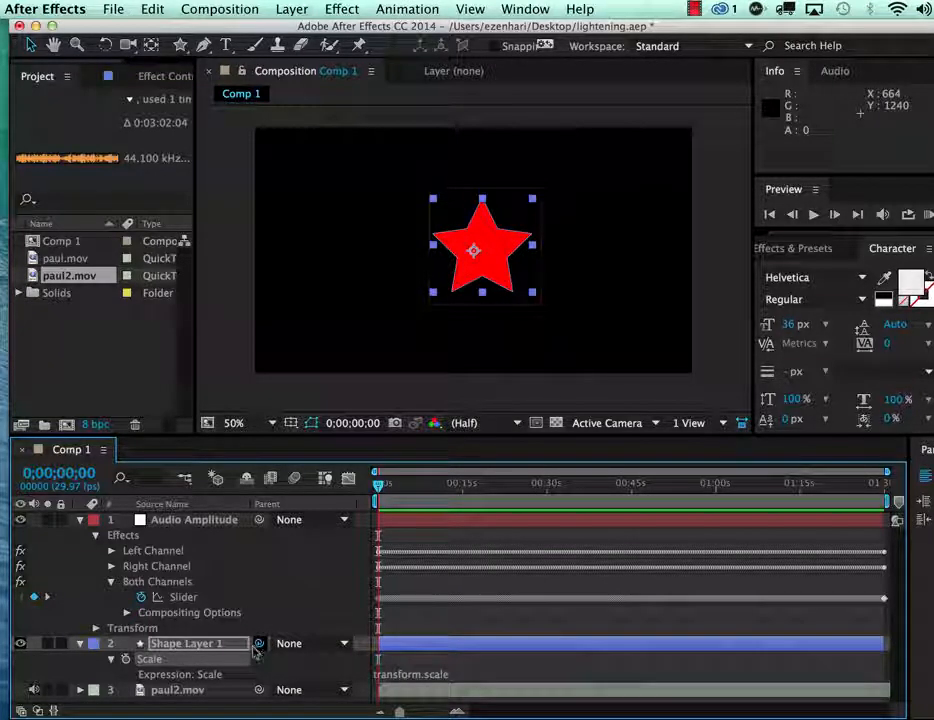
{"action": "left_click_drag", "start_coordinate": [241, 641], "coordinate": [203, 603]}
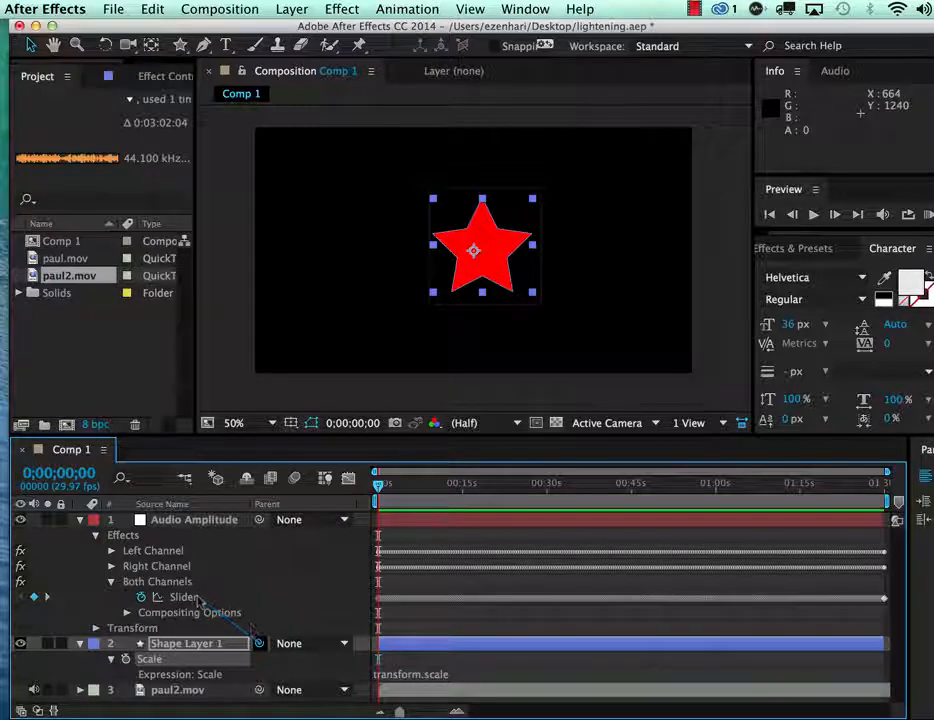
Remove the expression from Shape Layer 1's Scale and undo the latest changes to the layer.
{"action": "left_click", "coordinate": [125, 660]}
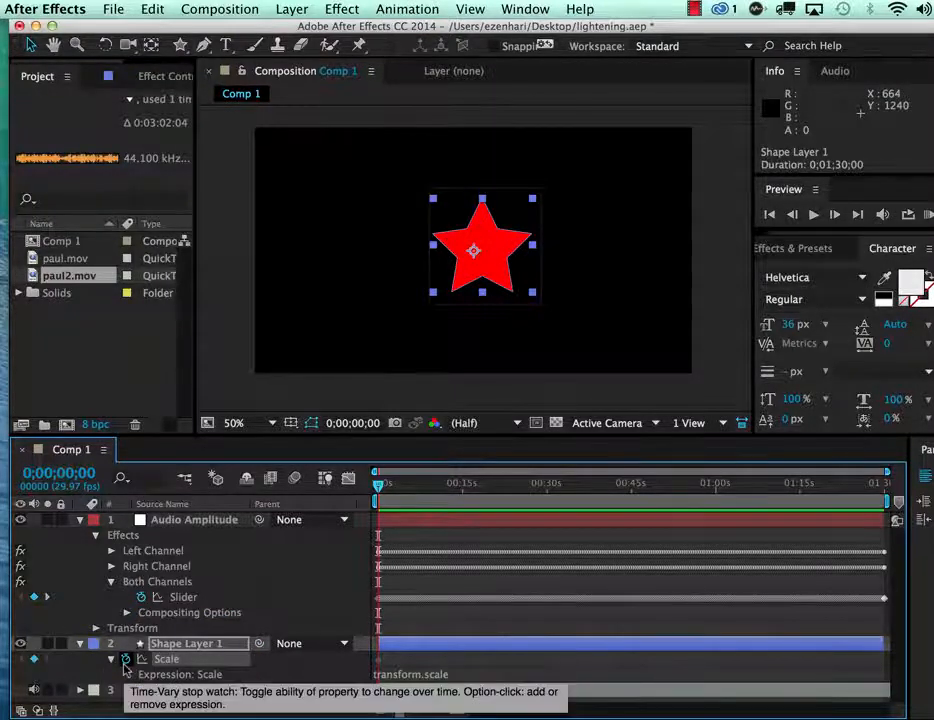
{"action": "left_click", "coordinate": [125, 660], "text": "alt"}
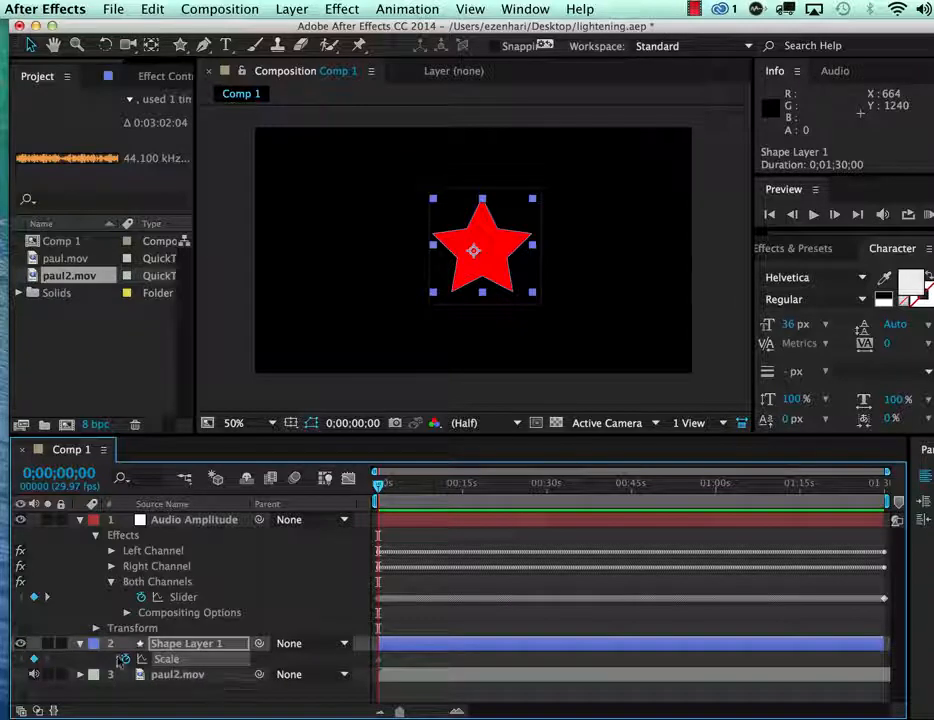
{"action": "key", "text": "super+z"}
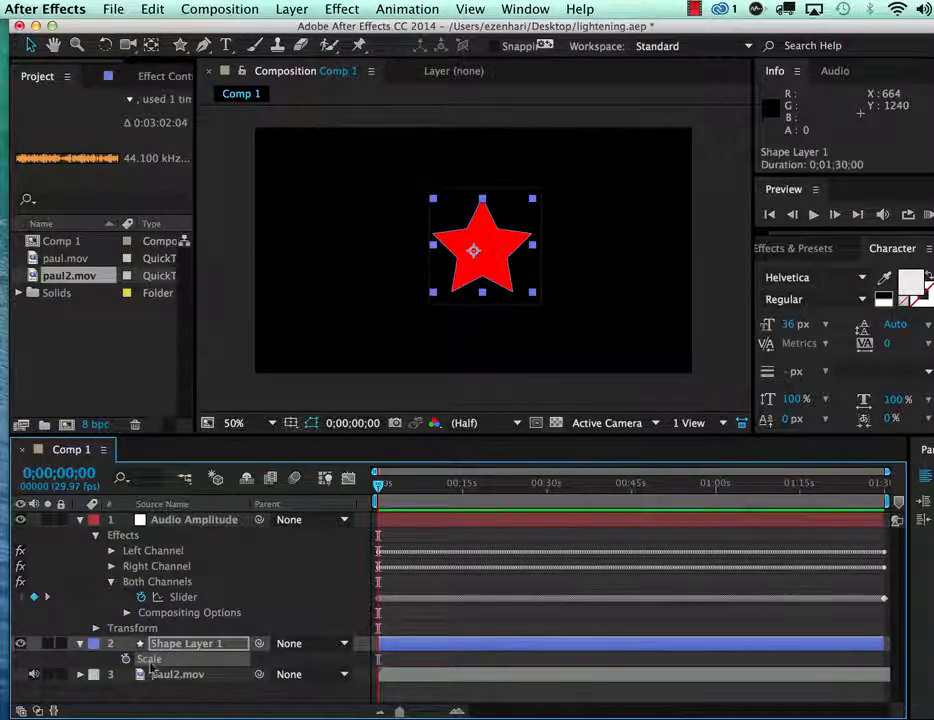
{"action": "key", "text": "super+z"}
{"action": "key", "text": "super+z"}
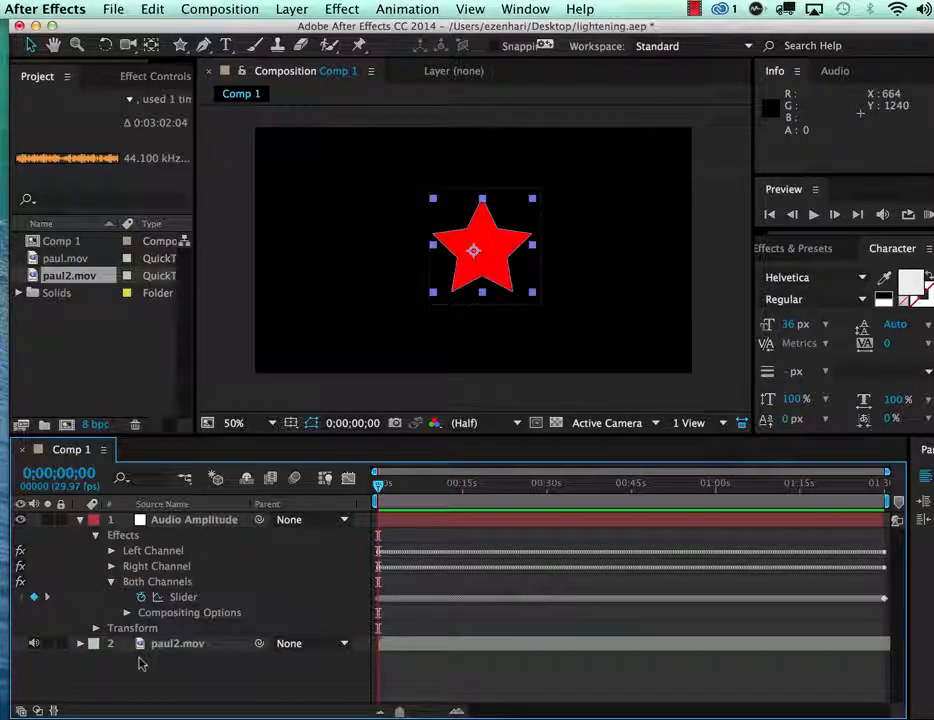
Add an expression to Shape Layer 1's Scale and link it to the Both Channels Slider of the Audio Amplitude layer.
{"action": "key", "text": "s"}
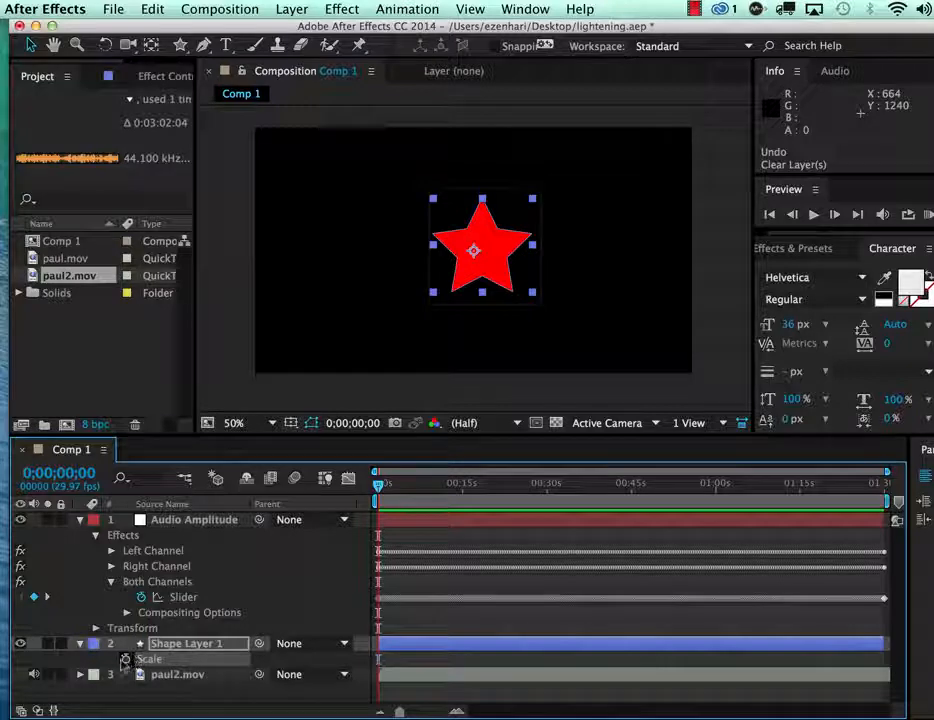
{"action": "left_click", "coordinate": [125, 659], "text": "alt"}
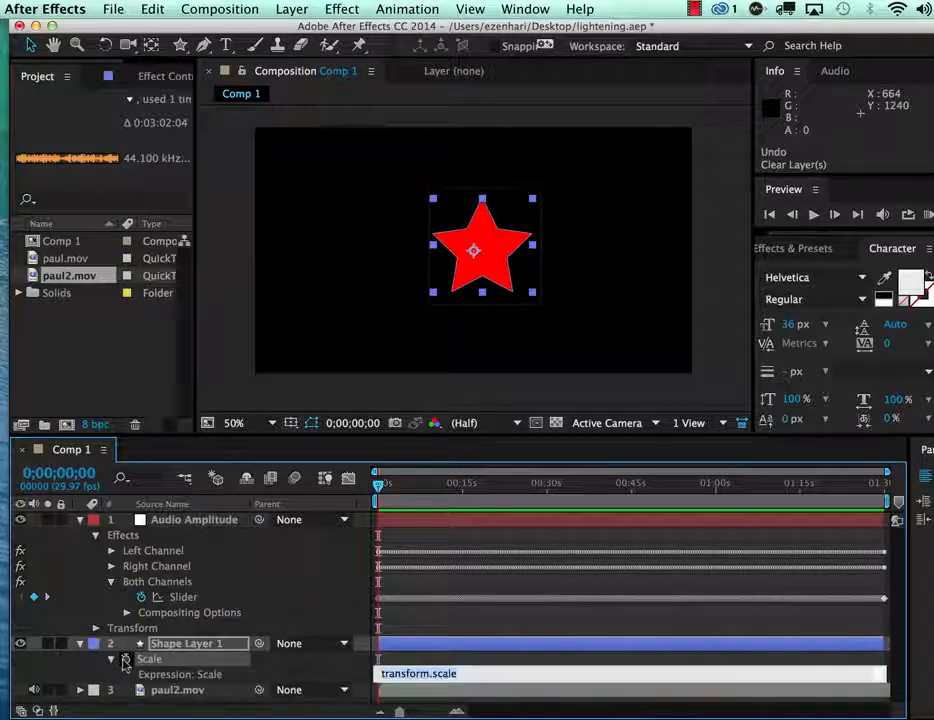
{"action": "left_click", "coordinate": [228, 681]}
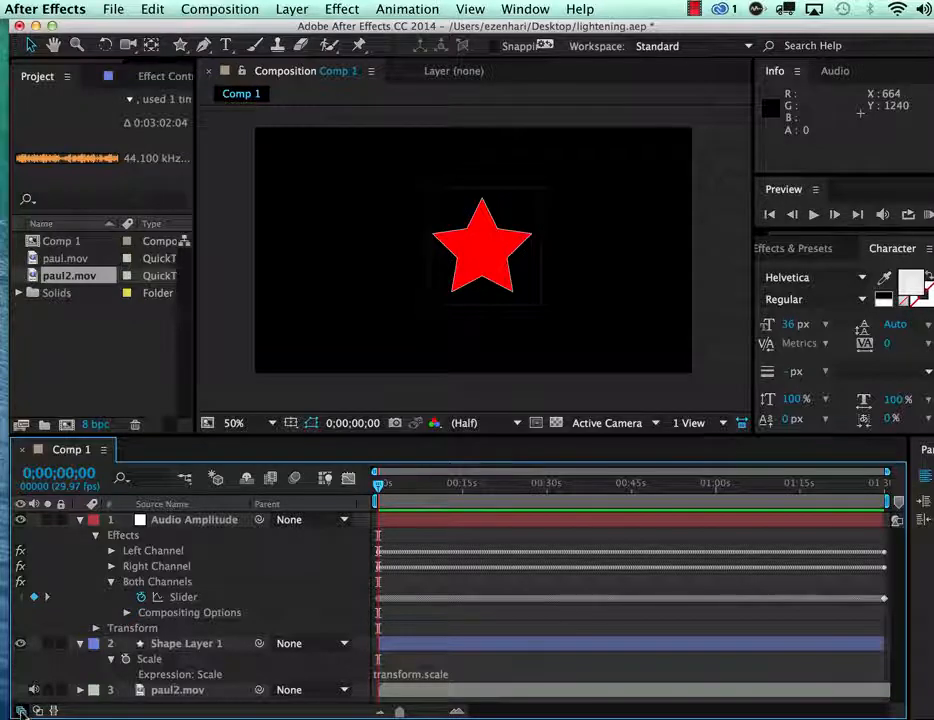
{"action": "left_click", "coordinate": [21, 711]}
{"action": "left_click", "coordinate": [21, 711]}
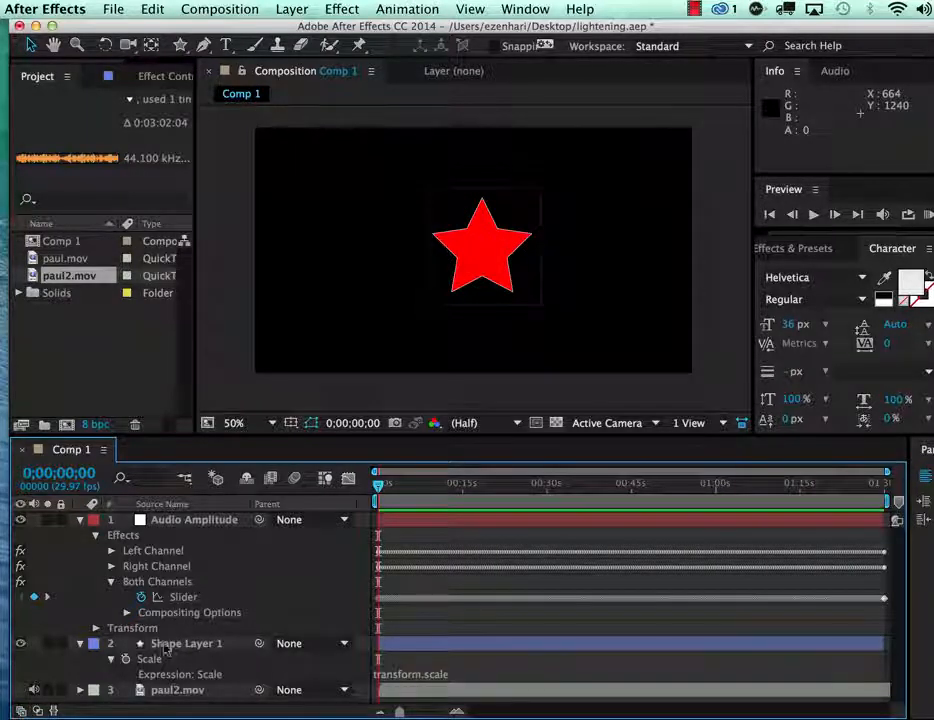
{"action": "left_click", "coordinate": [21, 711]}
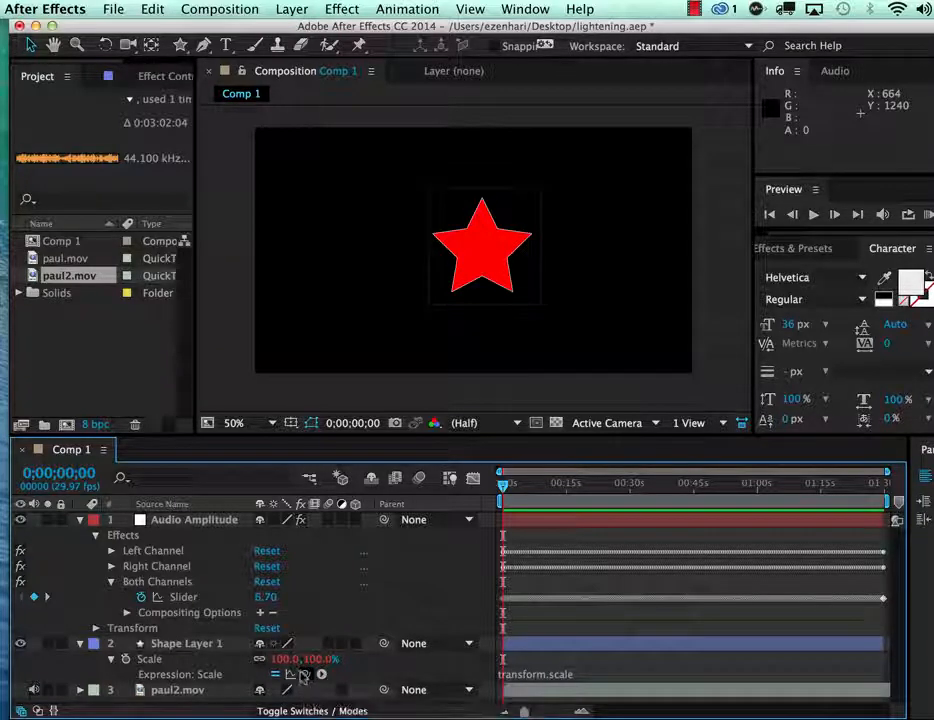
{"action": "left_click_drag", "start_coordinate": [306, 675], "coordinate": [207, 600]}
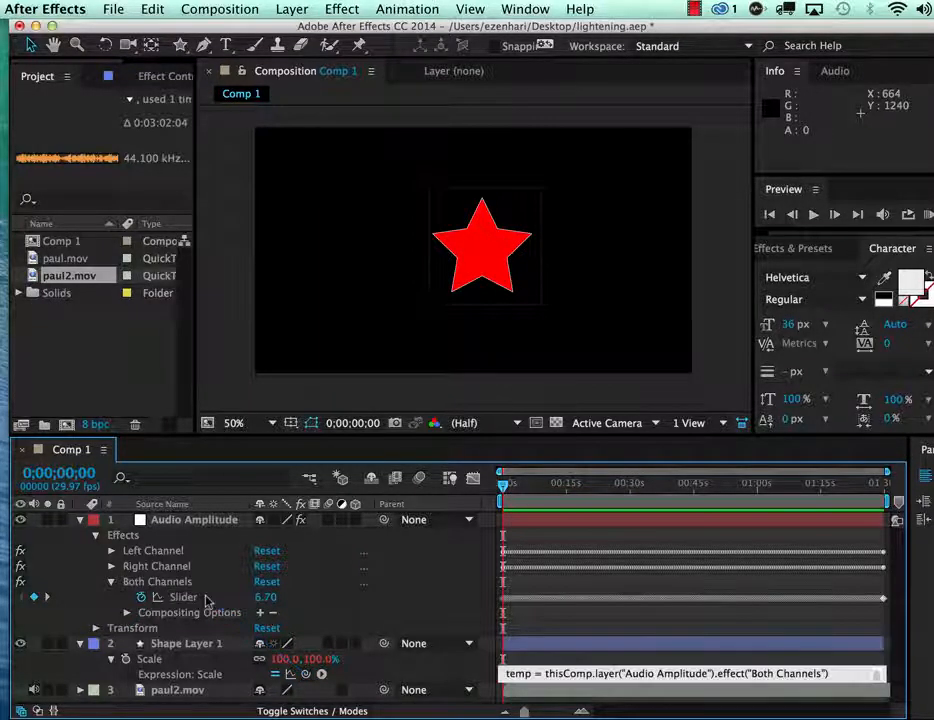
{"action": "left_click", "coordinate": [544, 396]}
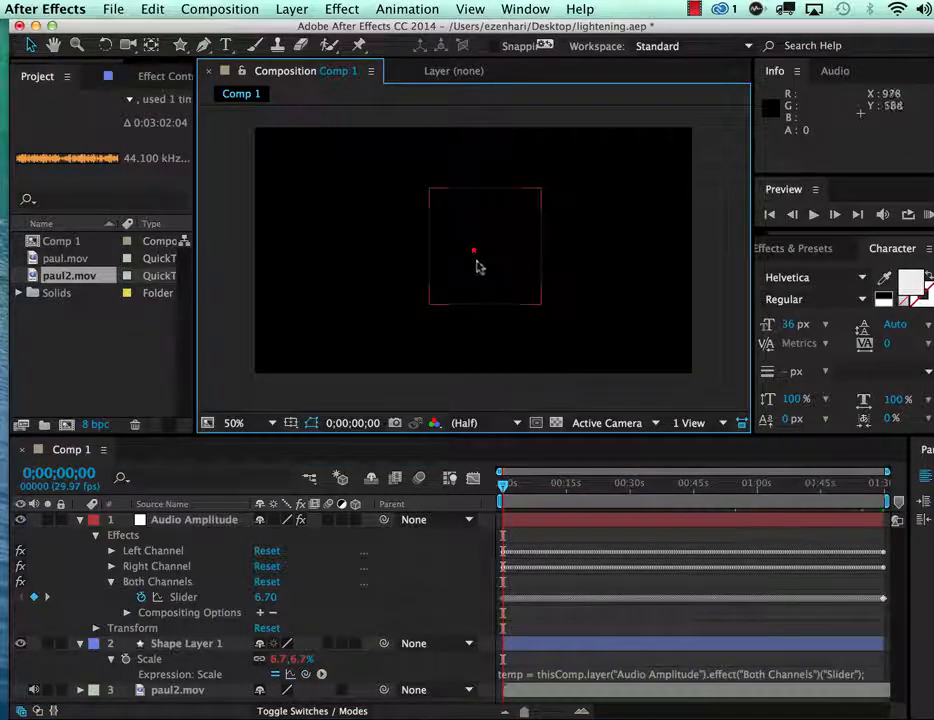
Multiply the Slider value by 7 in Shape Layer 1's Scale expression.
{"action": "left_click", "coordinate": [833, 679]}
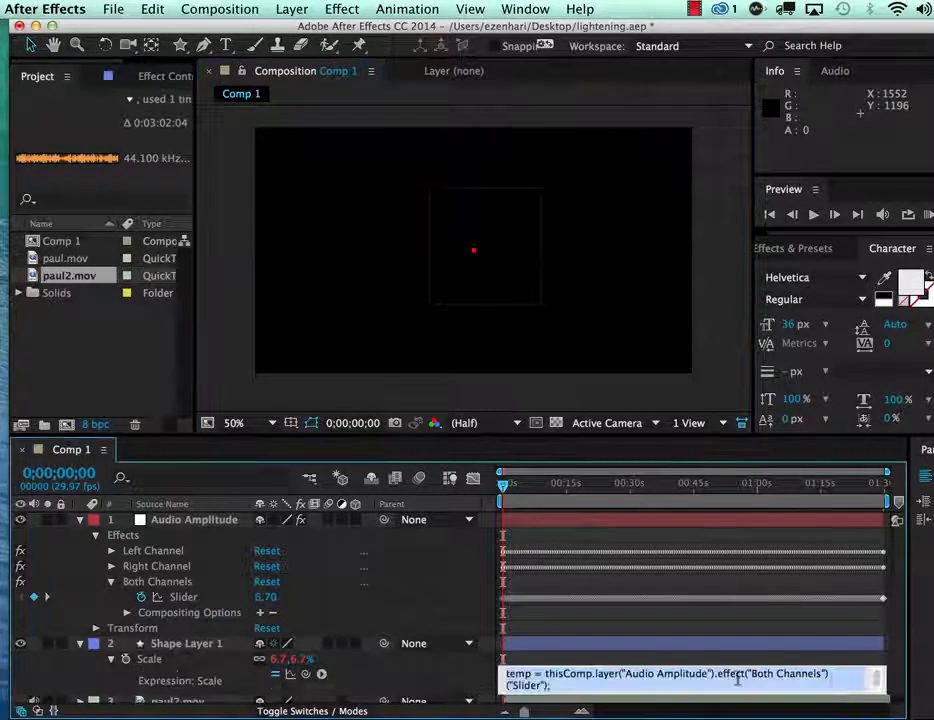
{"action": "left_click", "coordinate": [546, 686]}
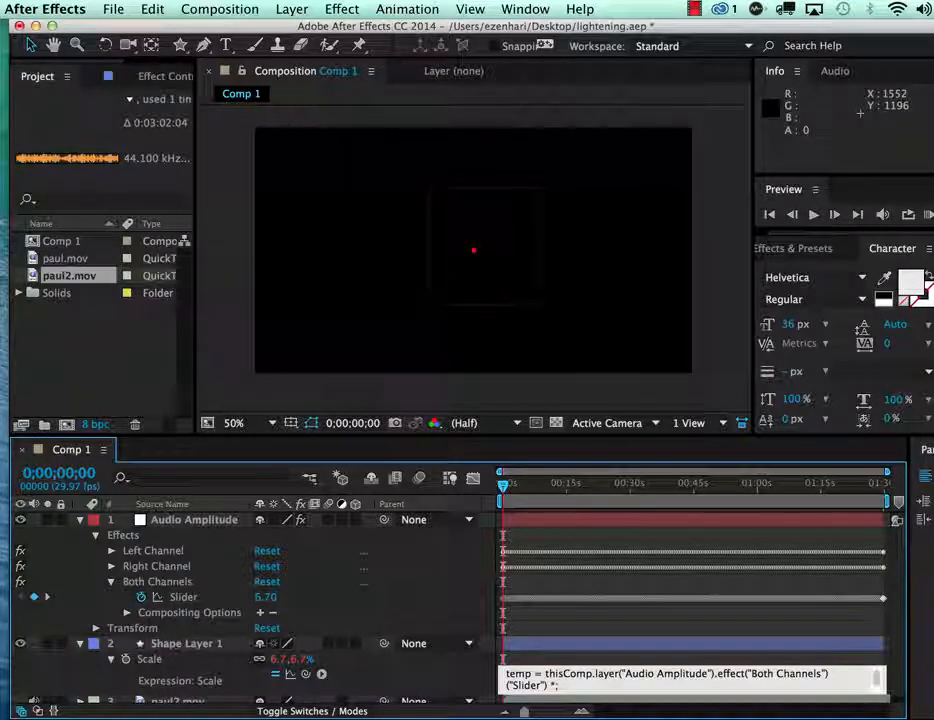
{"action": "type", "text": "7"}
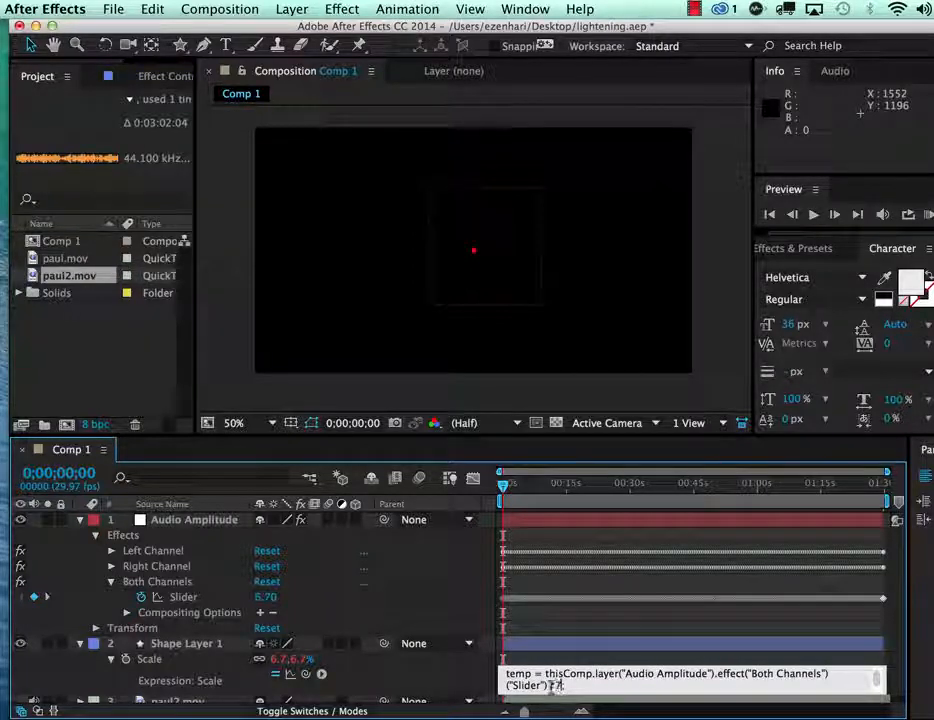
{"action": "left_click", "coordinate": [561, 267]}
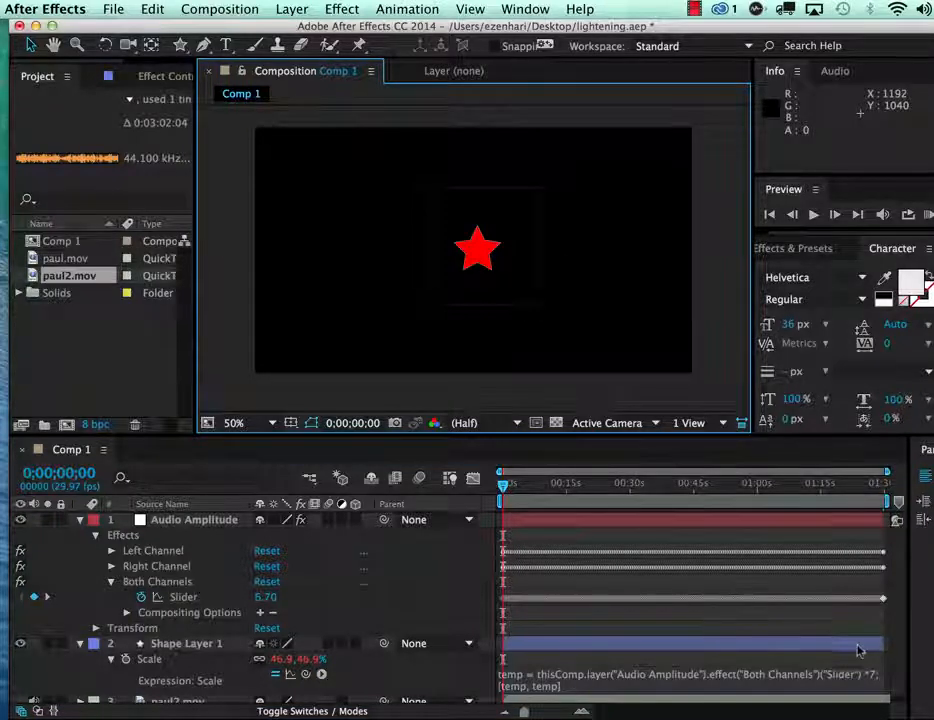
Shrink the Audio Amplitude null to about 368% wide, reduce its height and move it to about 800, 356 around the star.
{"action": "left_click", "coordinate": [478, 311]}
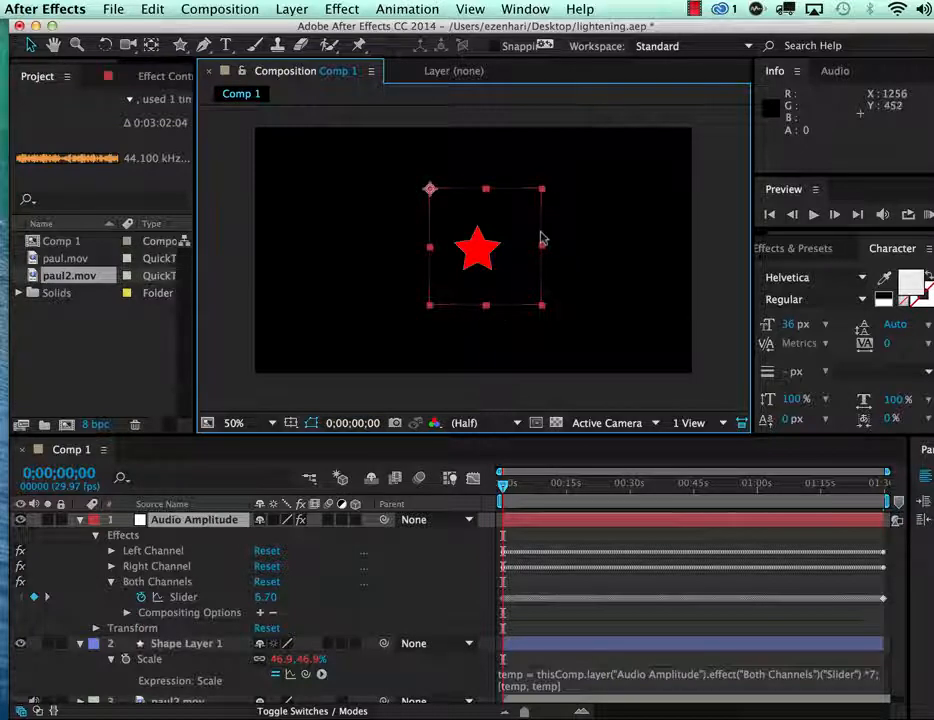
{"action": "left_click_drag", "start_coordinate": [542, 198], "coordinate": [515, 200]}
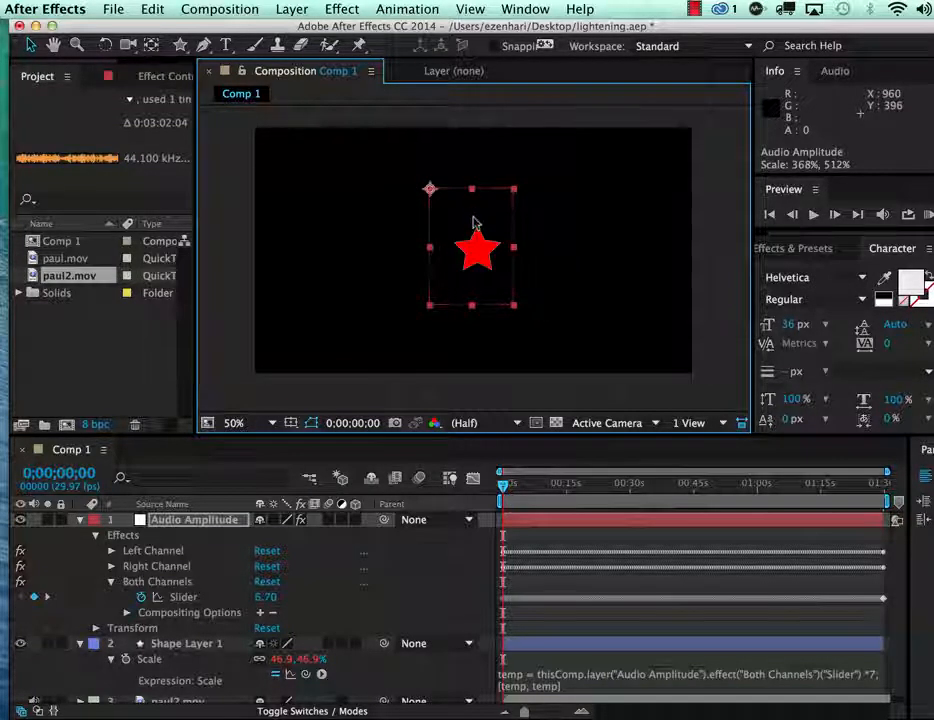
{"action": "left_click_drag", "start_coordinate": [431, 308], "coordinate": [459, 241]}
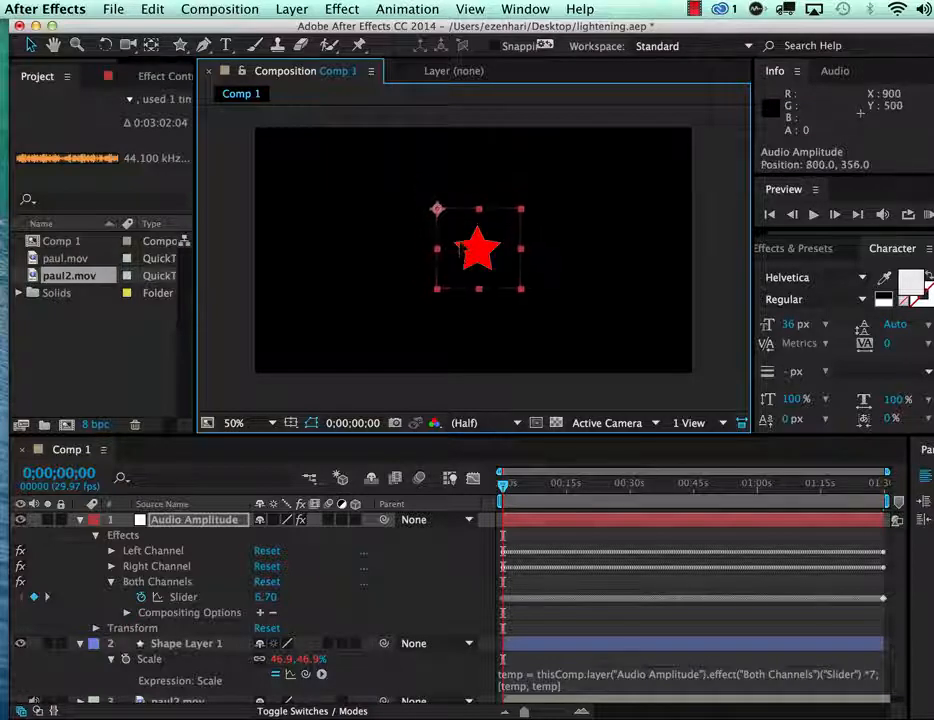
Move the Audio Amplitude null's anchor point from its corner to the star's centre.
{"action": "left_click", "coordinate": [151, 45]}
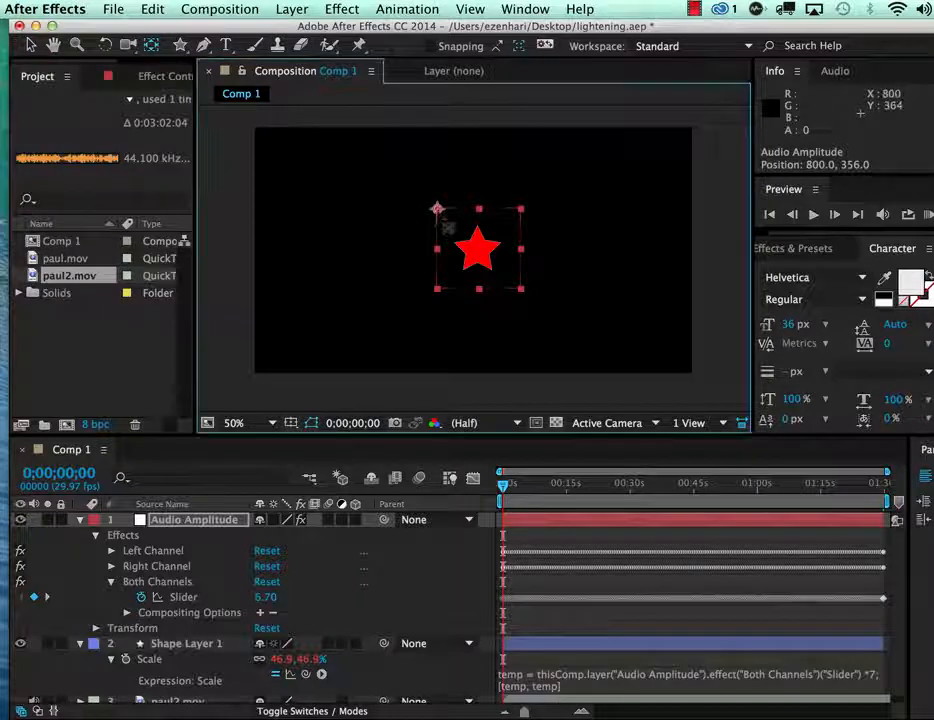
{"action": "left_click_drag", "start_coordinate": [437, 209], "coordinate": [477, 249]}
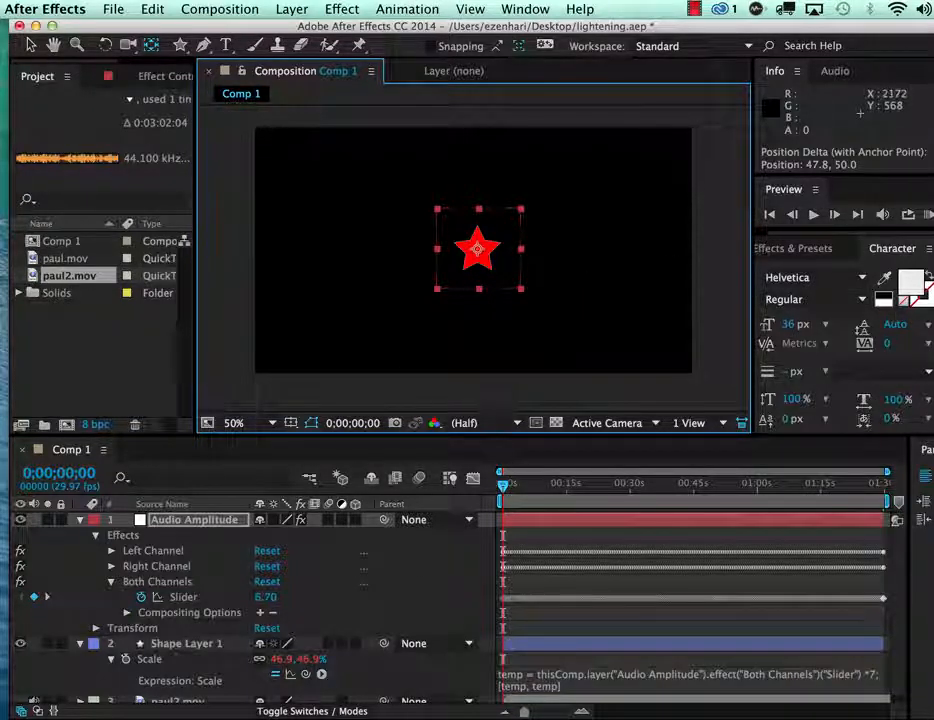
Shorten the work area to end at about 0;00;35;18 and play a RAM preview of the star animation at a lower volume.
{"action": "left_click", "coordinate": [928, 215]}
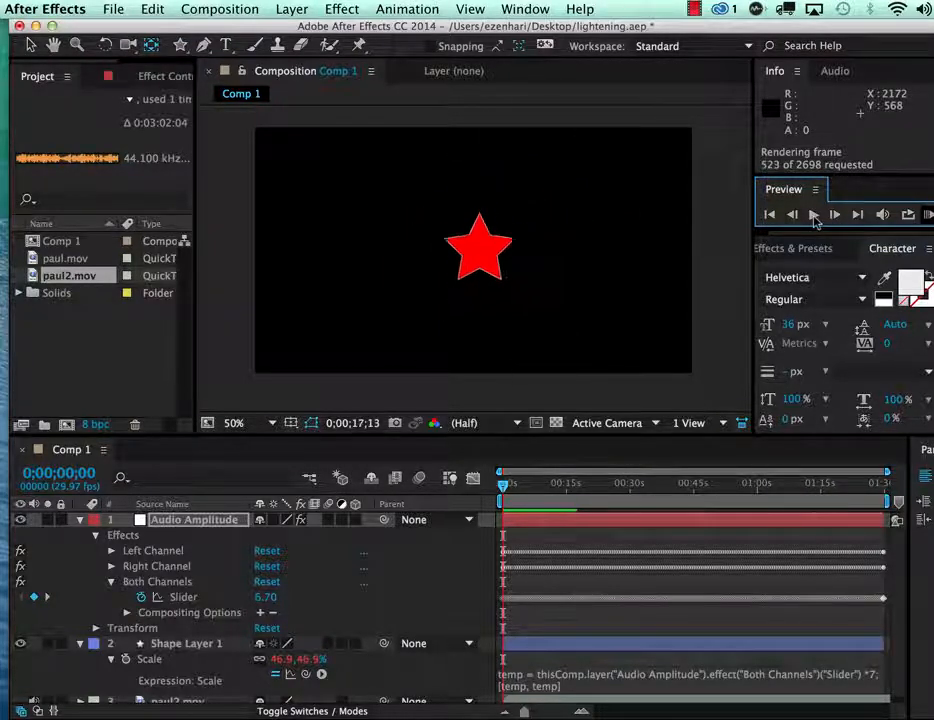
{"action": "left_click", "coordinate": [604, 367]}
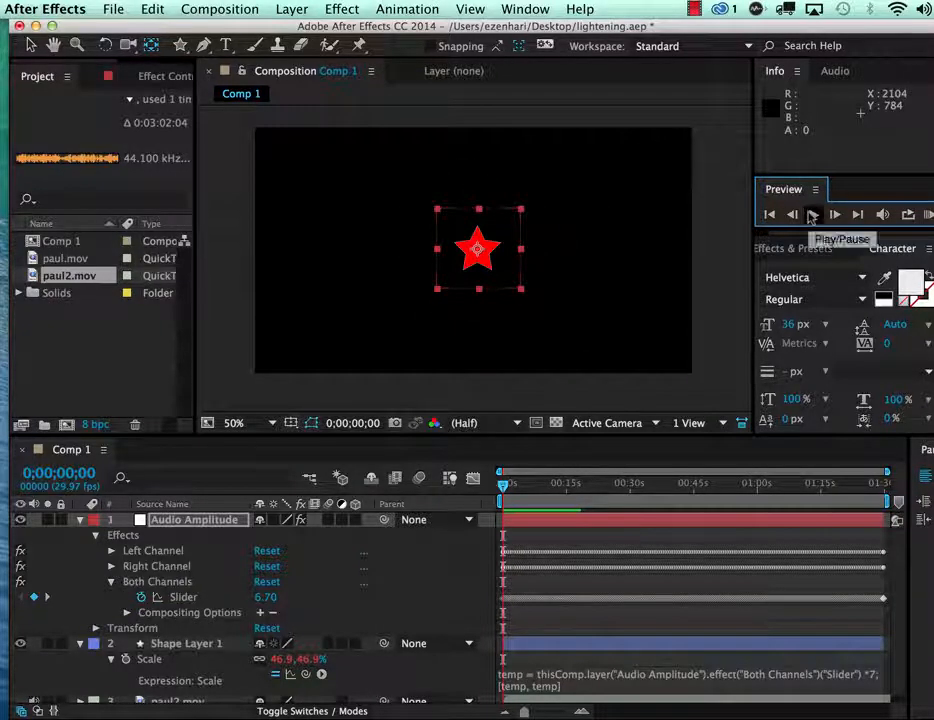
{"action": "left_click_drag", "start_coordinate": [886, 503], "coordinate": [655, 501]}
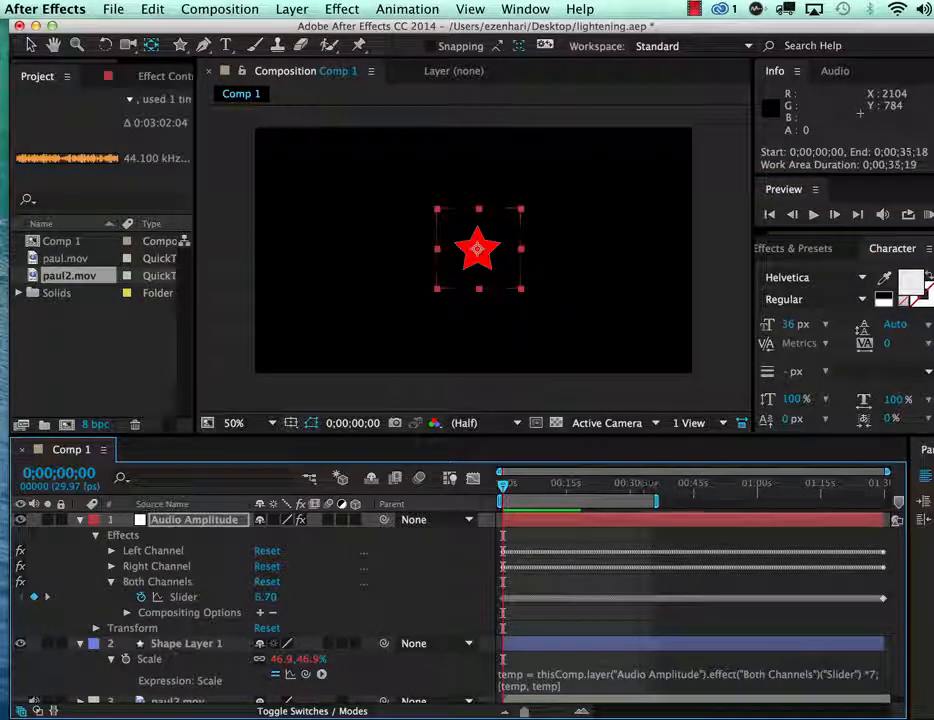
{"action": "left_click", "coordinate": [928, 214]}
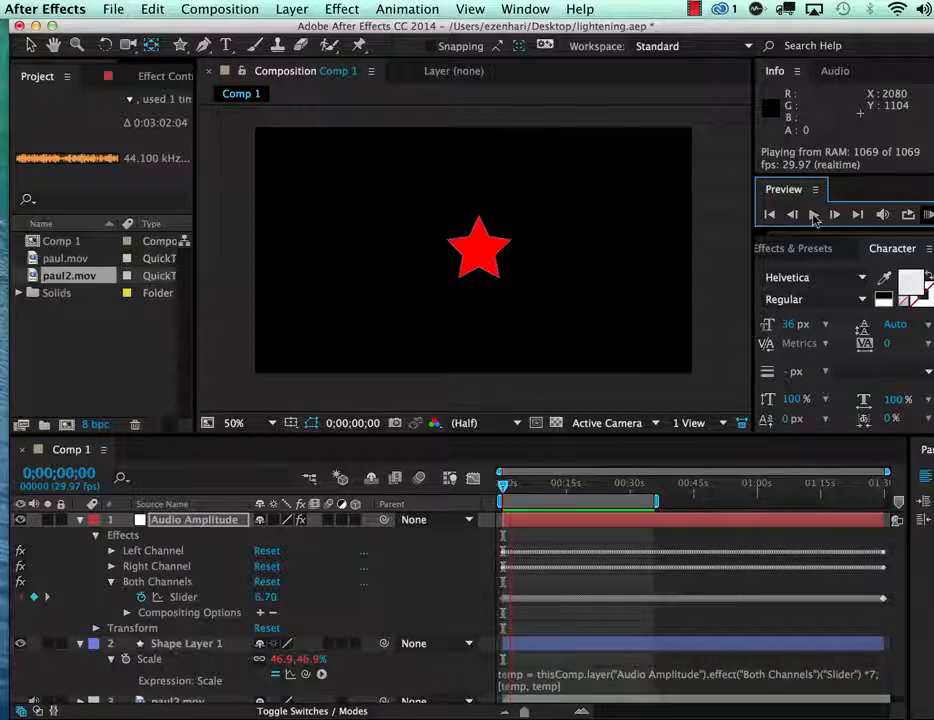
{"action": "key", "text": "XF86AudioLowerVolume"}
{"action": "key", "text": "XF86AudioLowerVolume"}
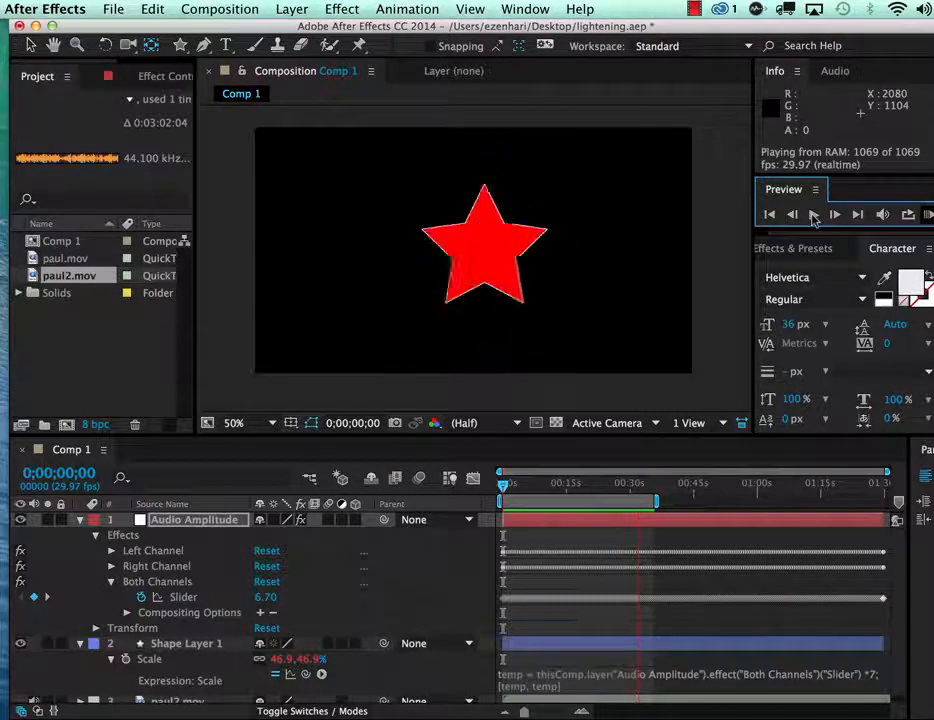
Stop the preview and set the Stroke Width of Stroke 1 in Shape Layer 1's Polystar 1 to 10.
{"action": "left_click", "coordinate": [814, 214]}
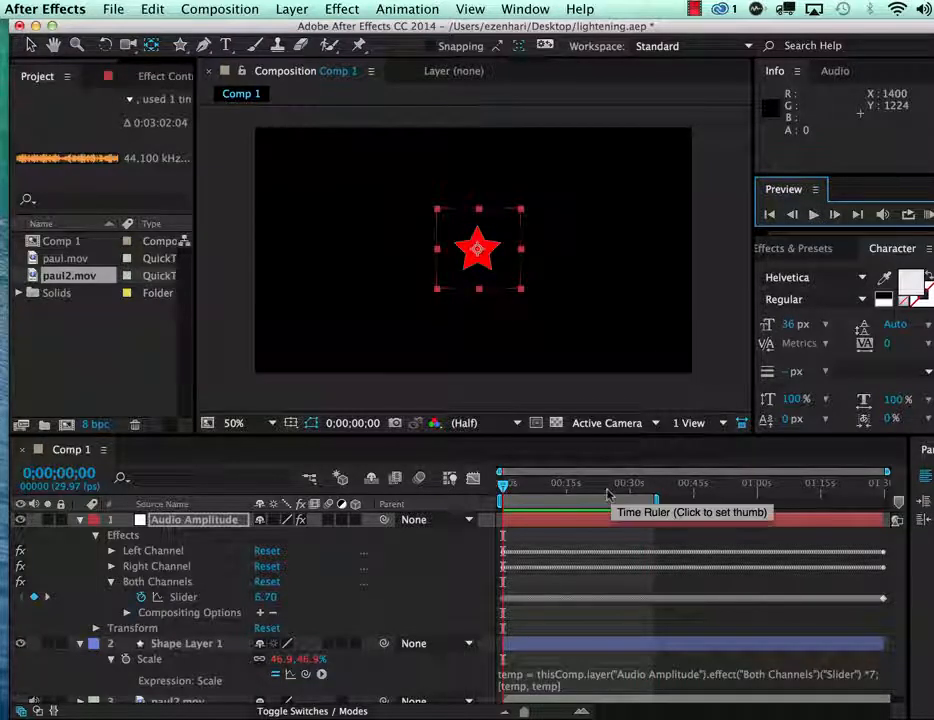
{"action": "left_click", "coordinate": [80, 521]}
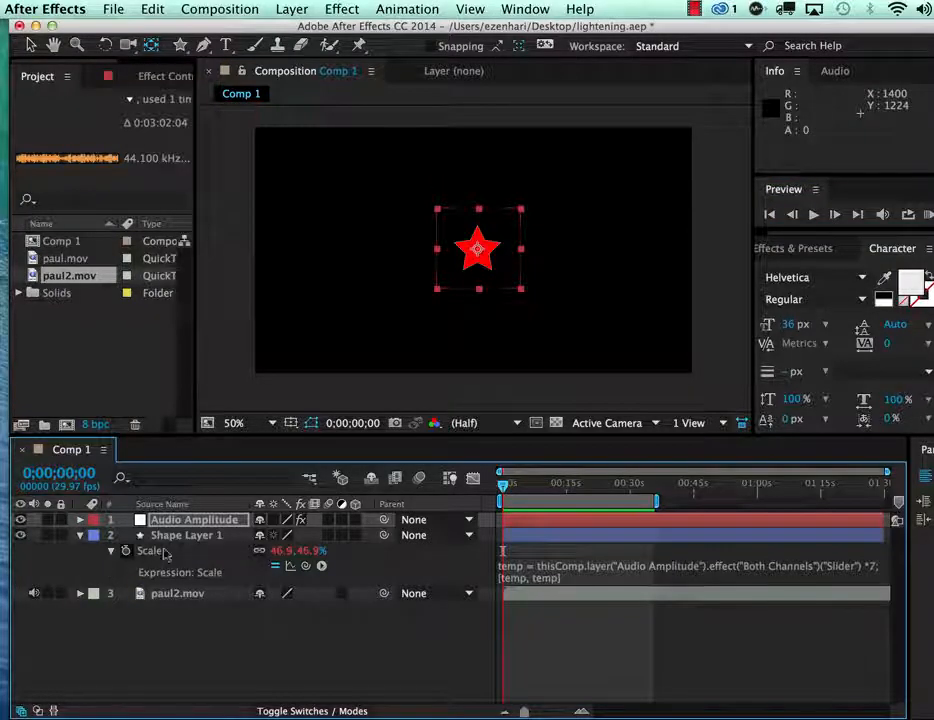
{"action": "left_click", "coordinate": [81, 536]}
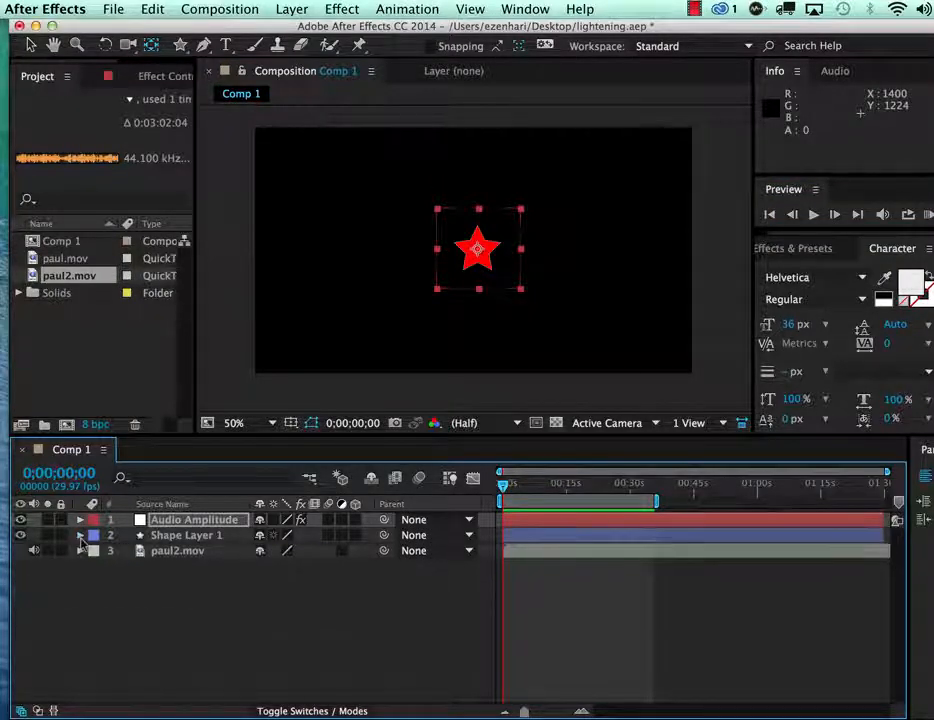
{"action": "left_click", "coordinate": [81, 536]}
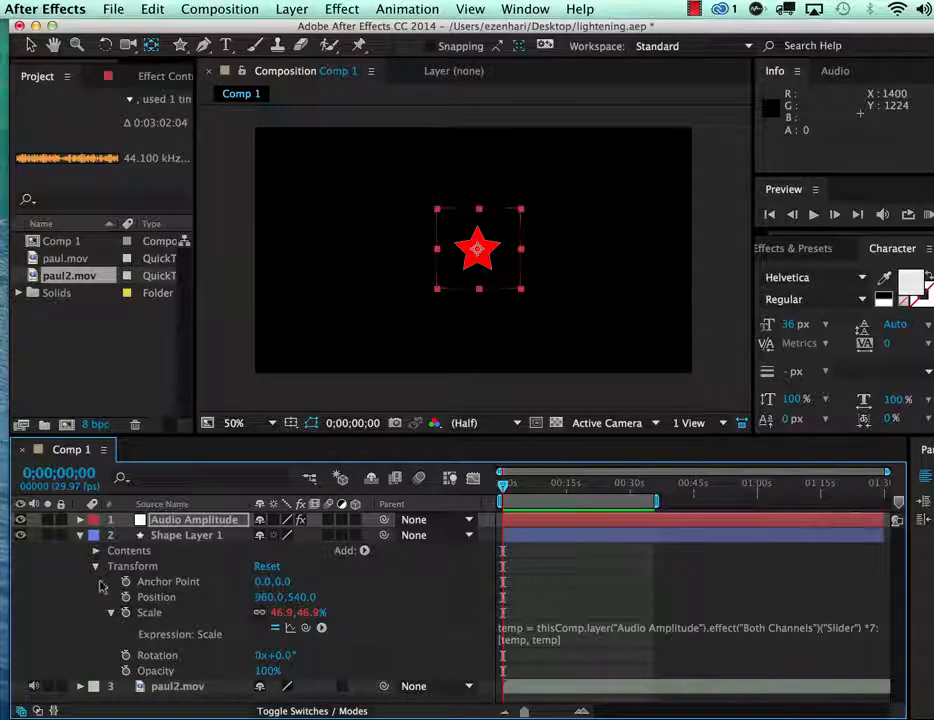
{"action": "left_click", "coordinate": [97, 566]}
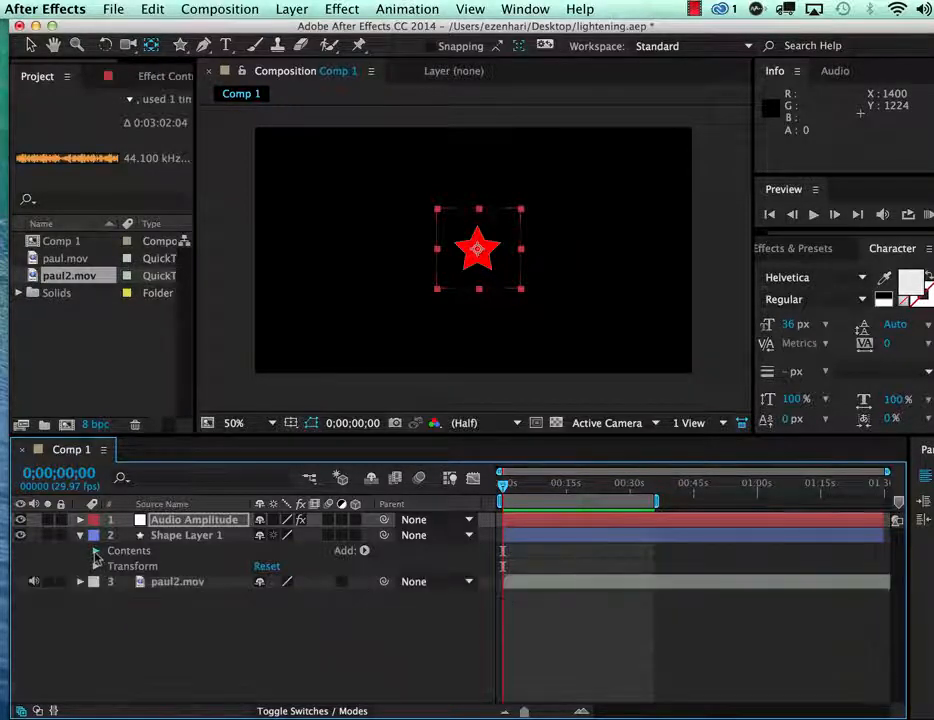
{"action": "left_click", "coordinate": [96, 551]}
{"action": "left_click", "coordinate": [111, 566]}
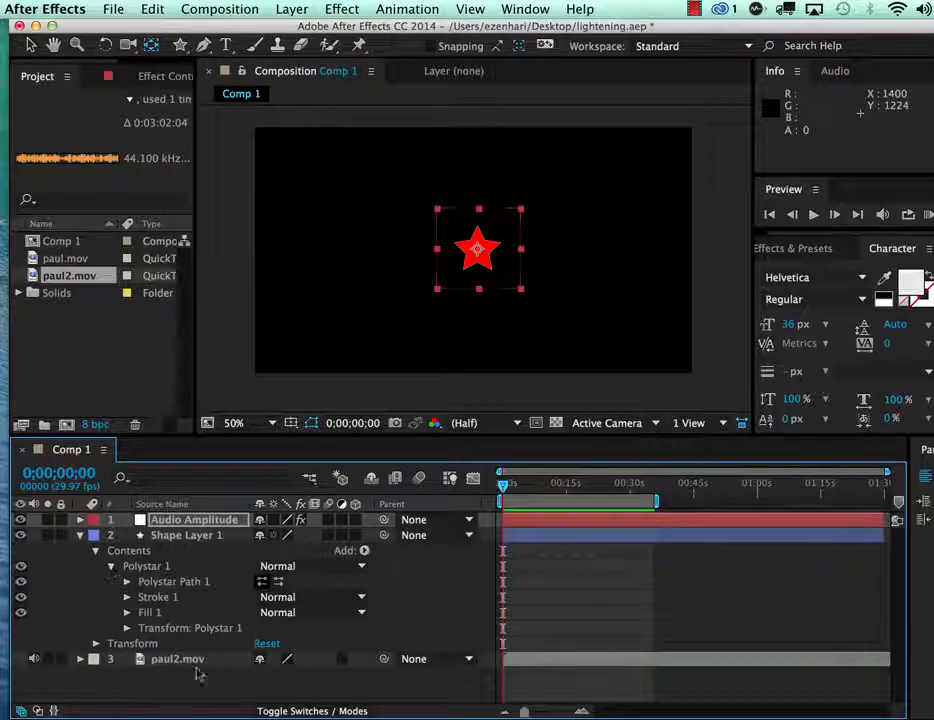
{"action": "left_click", "coordinate": [126, 597]}
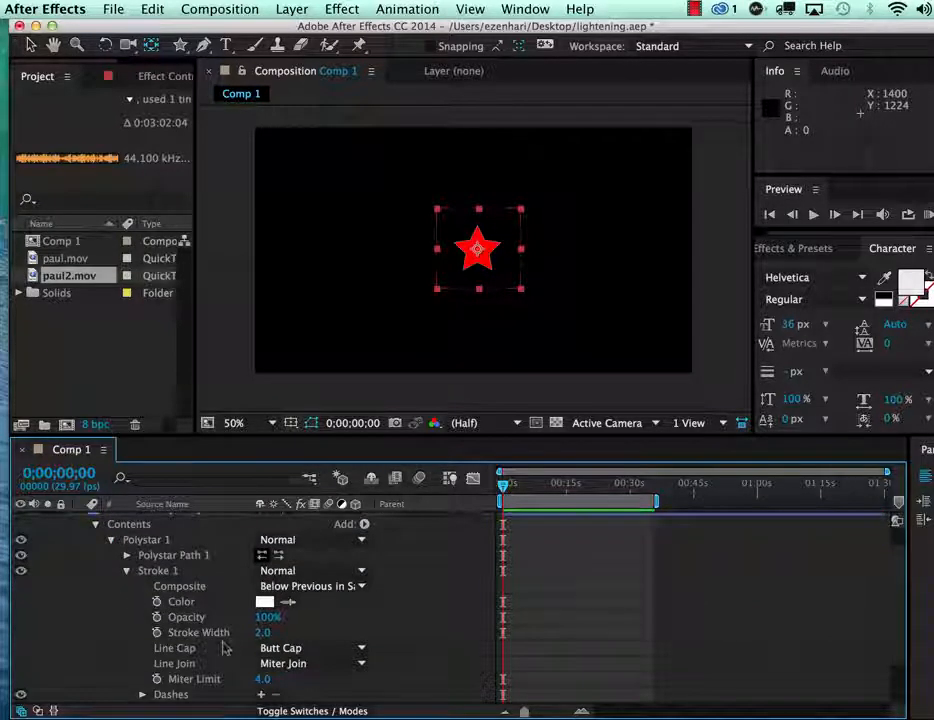
{"action": "left_click", "coordinate": [262, 633]}
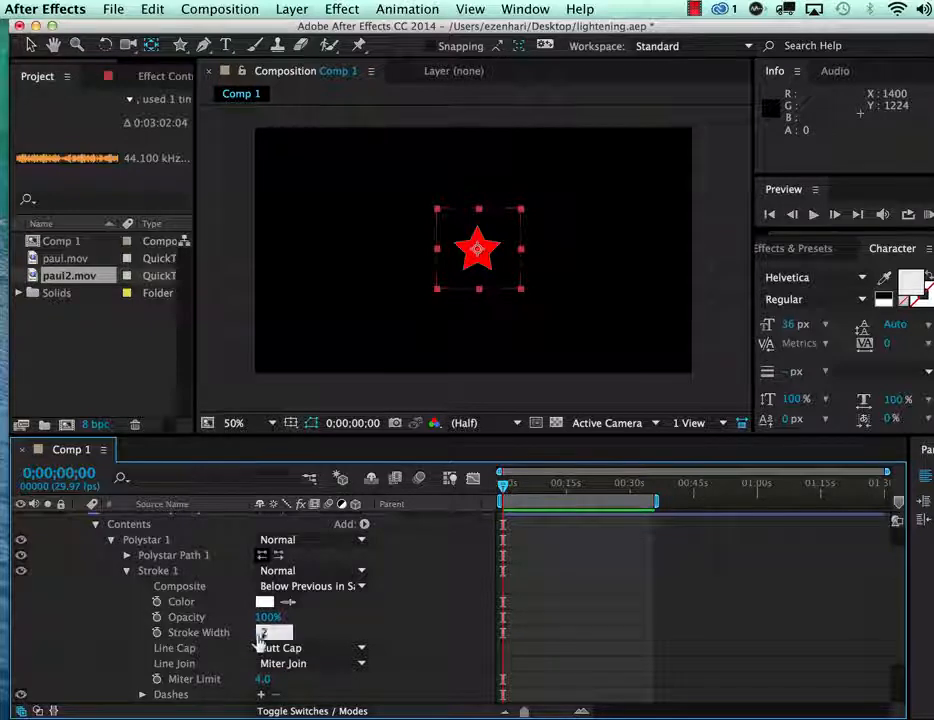
{"action": "key", "text": "Return"}
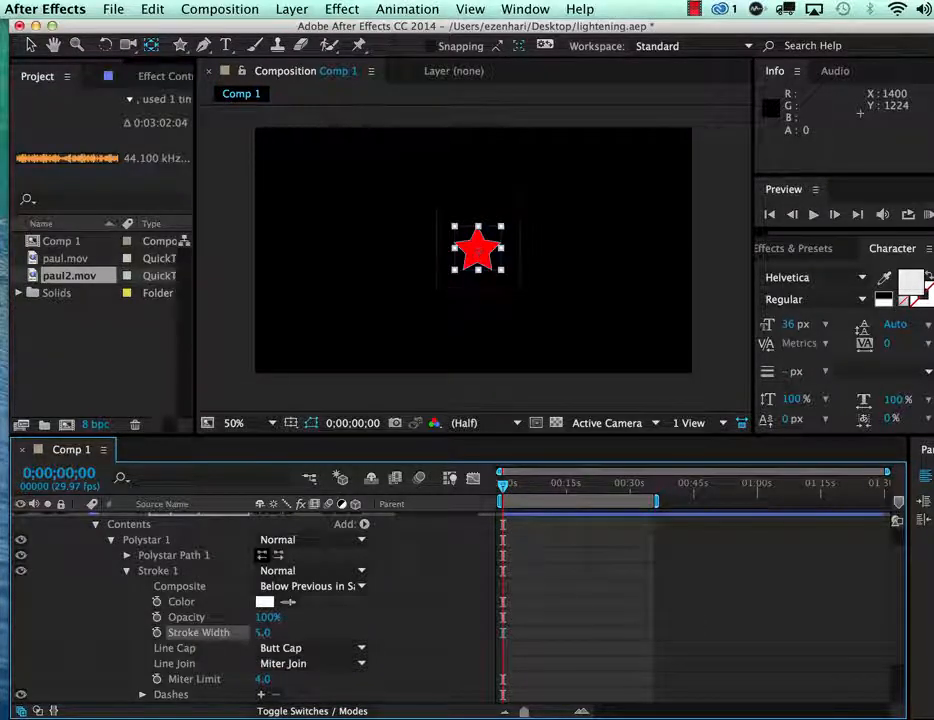
{"action": "left_click", "coordinate": [263, 633]}
{"action": "key", "text": "Return"}
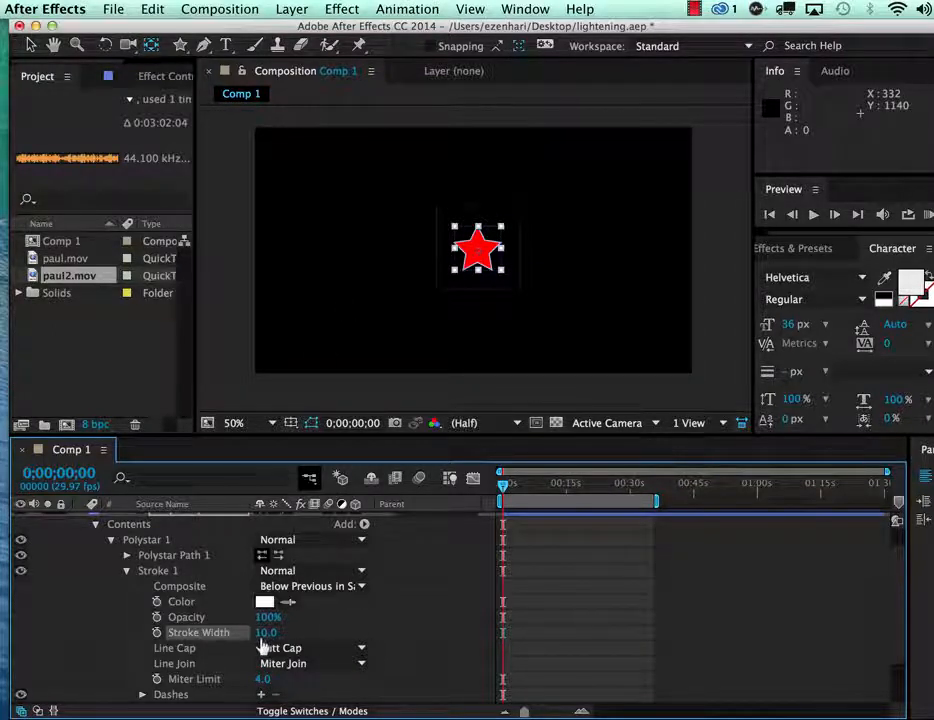
Link Stroke 1's Stroke Width to the Audio Amplitude layer's Both Channels Slider with an expression.
{"action": "left_click", "coordinate": [156, 633], "text": "alt"}
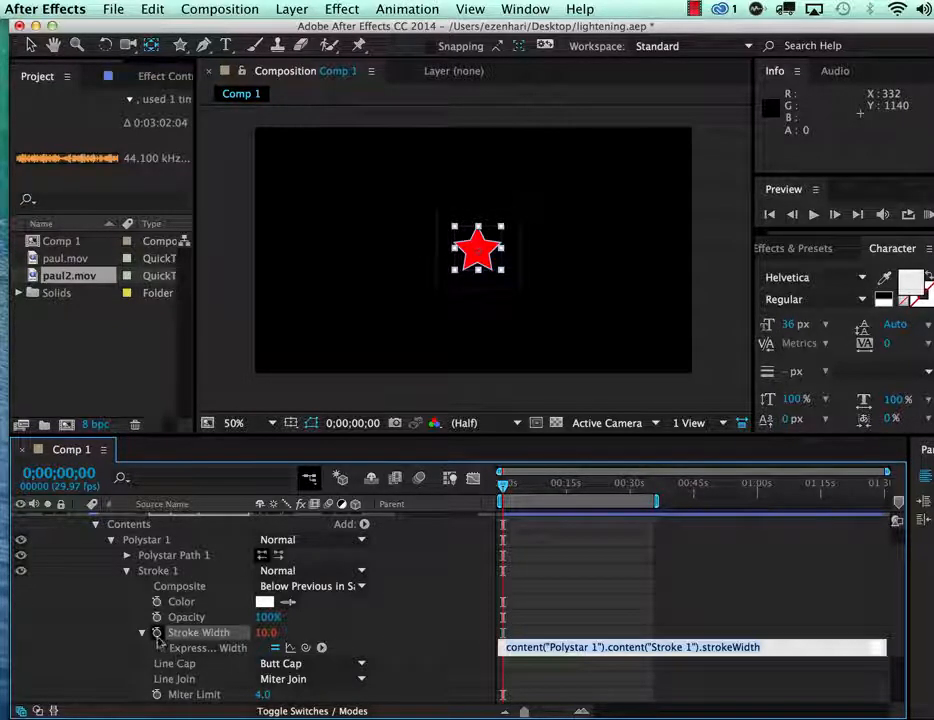
{"action": "scroll", "coordinate": [359, 618], "scroll_direction": "up", "scroll_amount": 2}
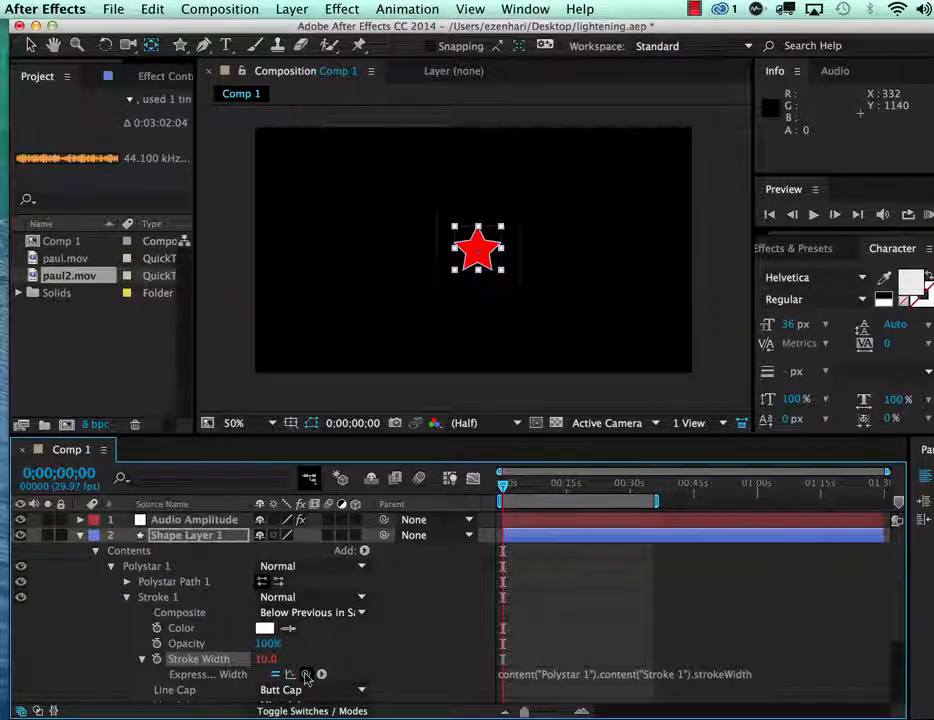
{"action": "left_click", "coordinate": [80, 521]}
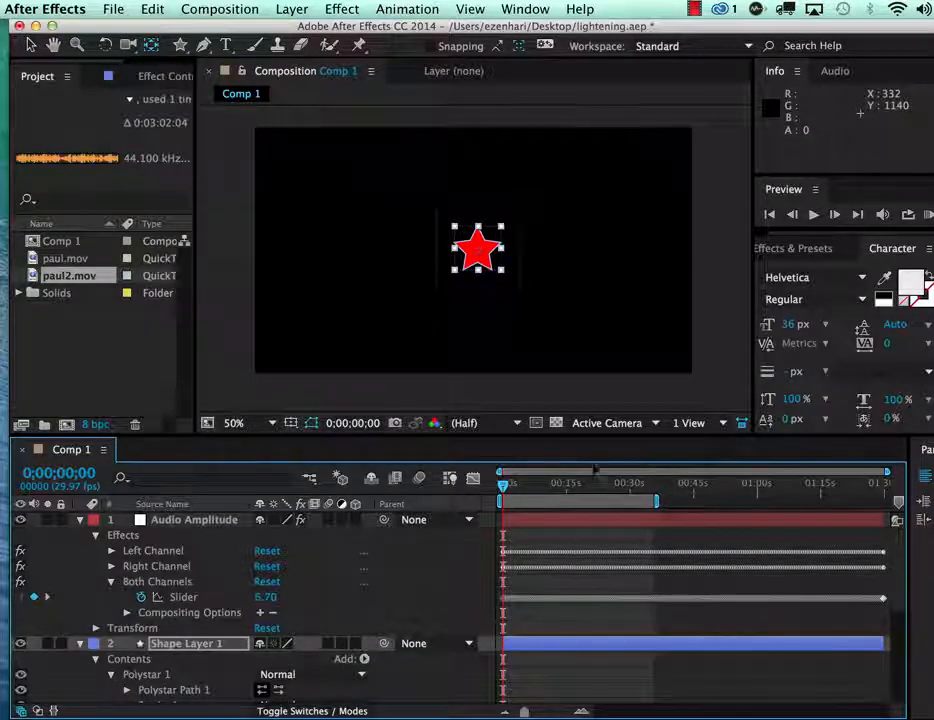
{"action": "left_click_drag", "start_coordinate": [508, 434], "coordinate": [508, 311]}
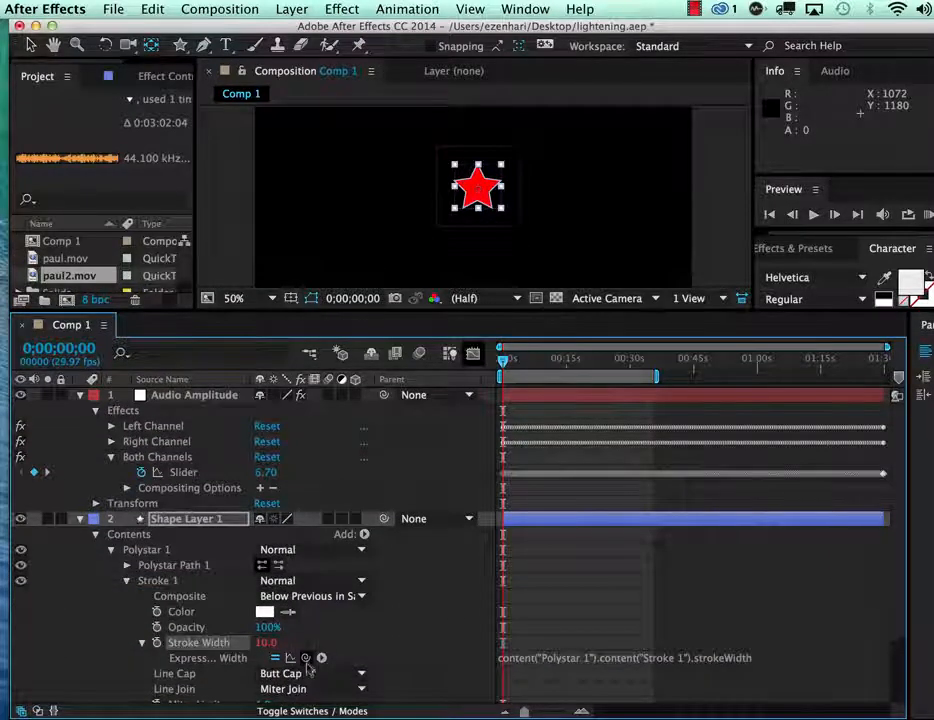
{"action": "mouse_move", "coordinate": [306, 657]}
{"action": "left_mouse_down"}
{"action": "mouse_move", "coordinate": [240, 519]}
{"action": "mouse_move", "coordinate": [190, 468]}
{"action": "mouse_move", "coordinate": [178, 406]}
{"action": "mouse_move", "coordinate": [184, 478]}
{"action": "left_mouse_up"}
Extend the work area to end at about 0;01;27;25 and scrub the timeline to 0;00;03;00.
{"action": "mouse_move", "coordinate": [507, 360]}
{"action": "left_mouse_down"}
{"action": "mouse_move", "coordinate": [586, 379]}
{"action": "mouse_move", "coordinate": [556, 379]}
{"action": "mouse_move", "coordinate": [614, 382]}
{"action": "mouse_move", "coordinate": [878, 377]}
{"action": "left_mouse_up"}
{"action": "mouse_move", "coordinate": [623, 362]}
{"action": "left_mouse_down"}
{"action": "mouse_move", "coordinate": [644, 362]}
{"action": "mouse_move", "coordinate": [503, 356]}
{"action": "mouse_move", "coordinate": [515, 345]}
{"action": "left_mouse_up"}
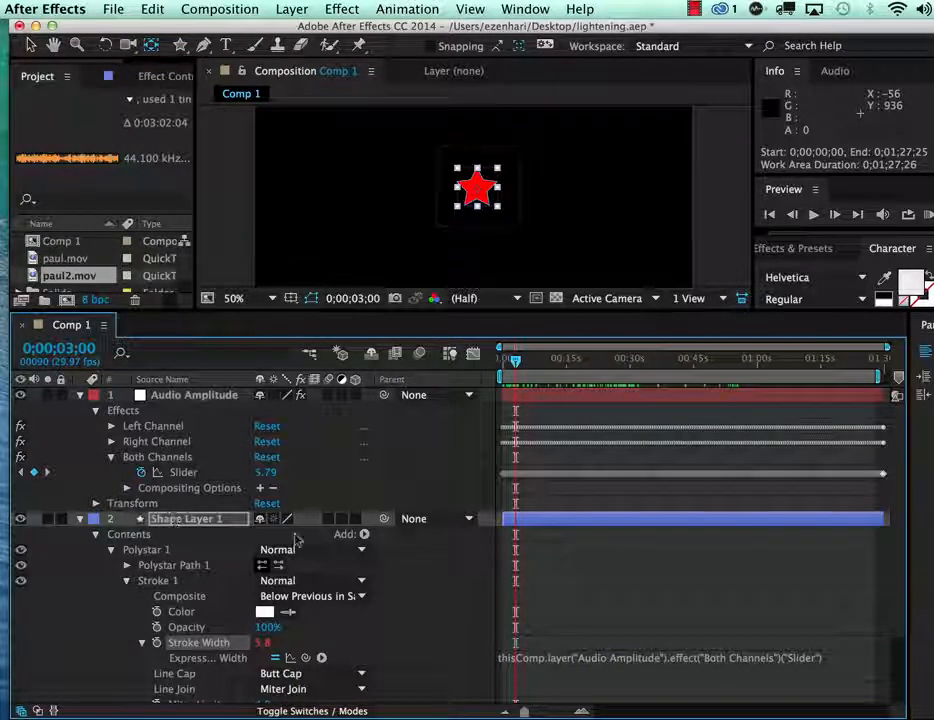
Add a Zig Zag operator to Shape Layer 1's Polystar 1 with Size 13 and 13 ridges per segment.
{"action": "left_click", "coordinate": [365, 536]}
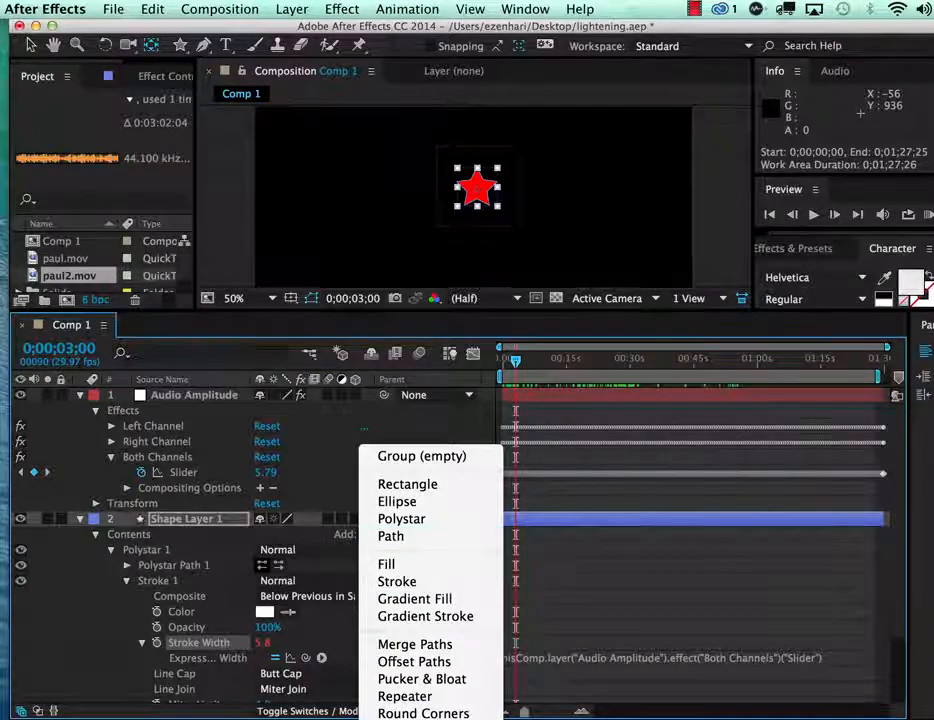
{"action": "left_click", "coordinate": [395, 718]}
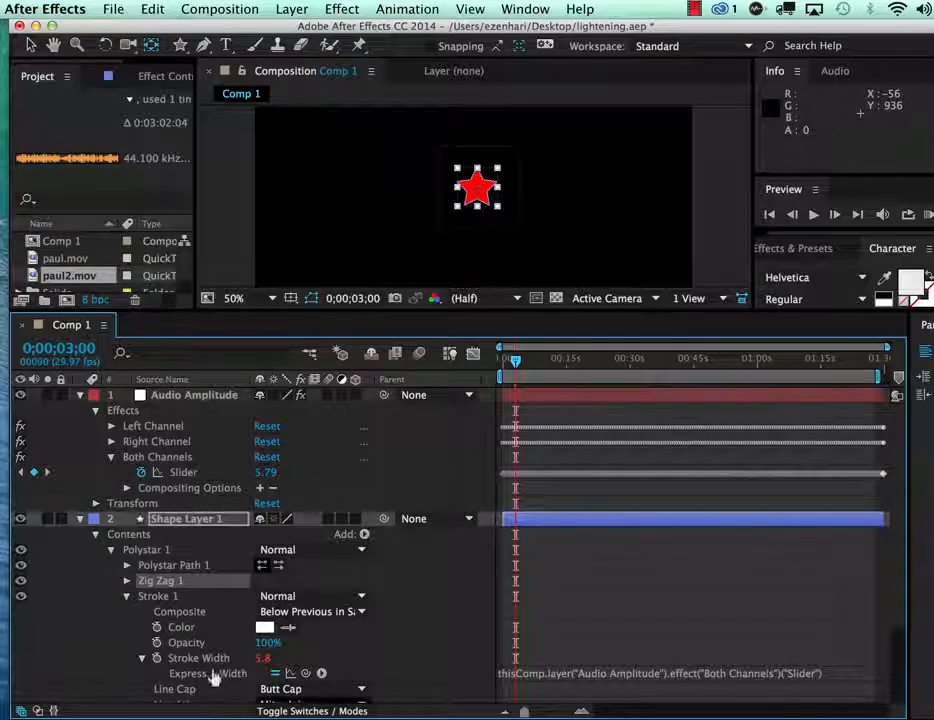
{"action": "left_click", "coordinate": [127, 581]}
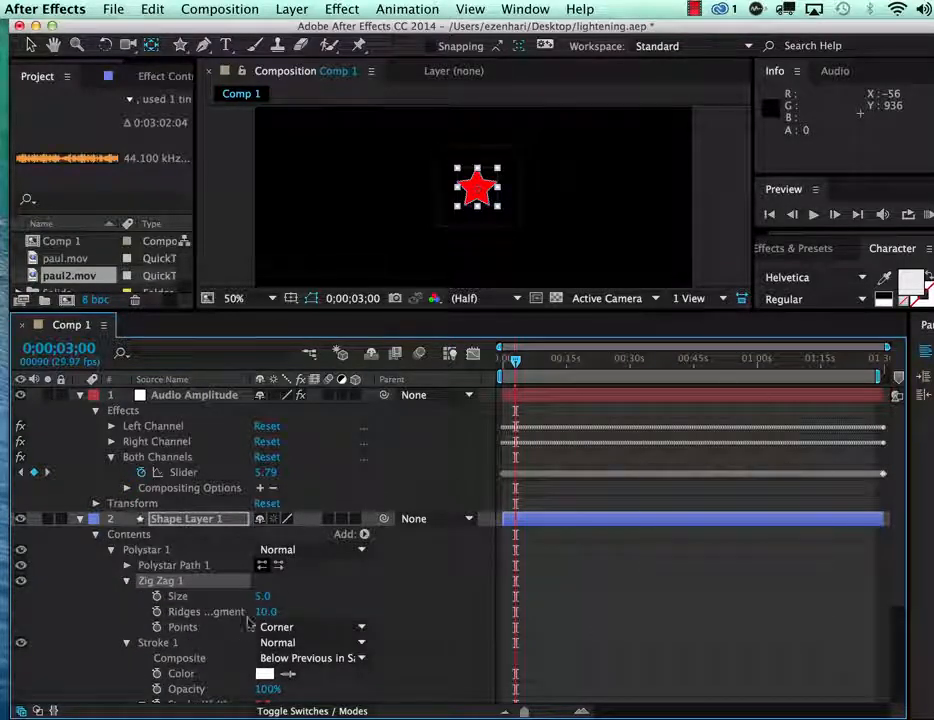
{"action": "left_click_drag", "start_coordinate": [260, 596], "coordinate": [273, 596]}
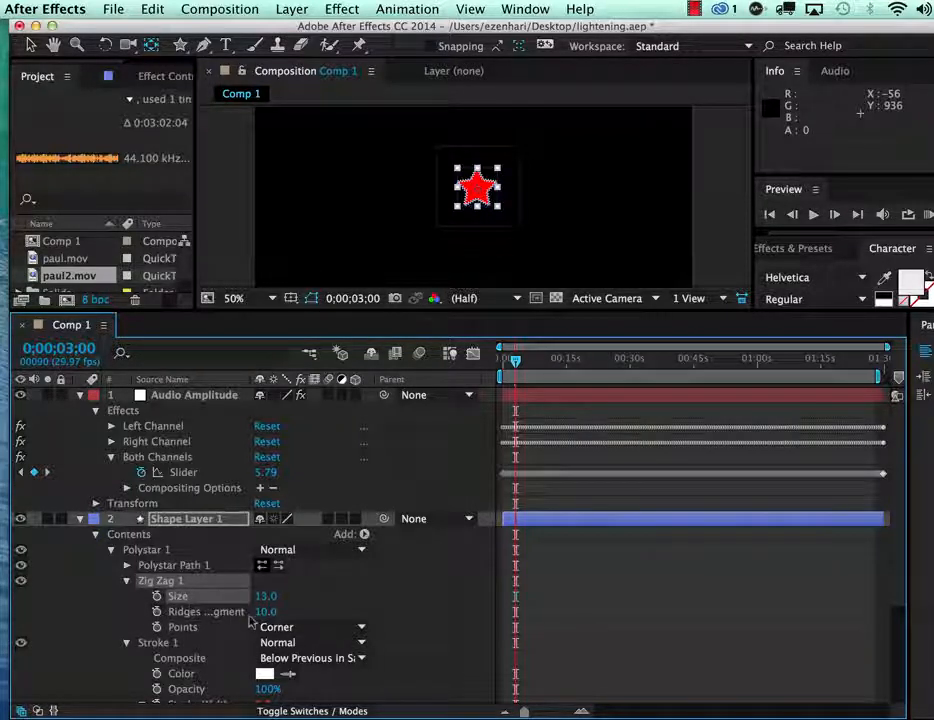
{"action": "mouse_move", "coordinate": [260, 612]}
{"action": "left_mouse_down"}
{"action": "mouse_move", "coordinate": [275, 614]}
{"action": "mouse_move", "coordinate": [264, 612]}
{"action": "left_mouse_up"}
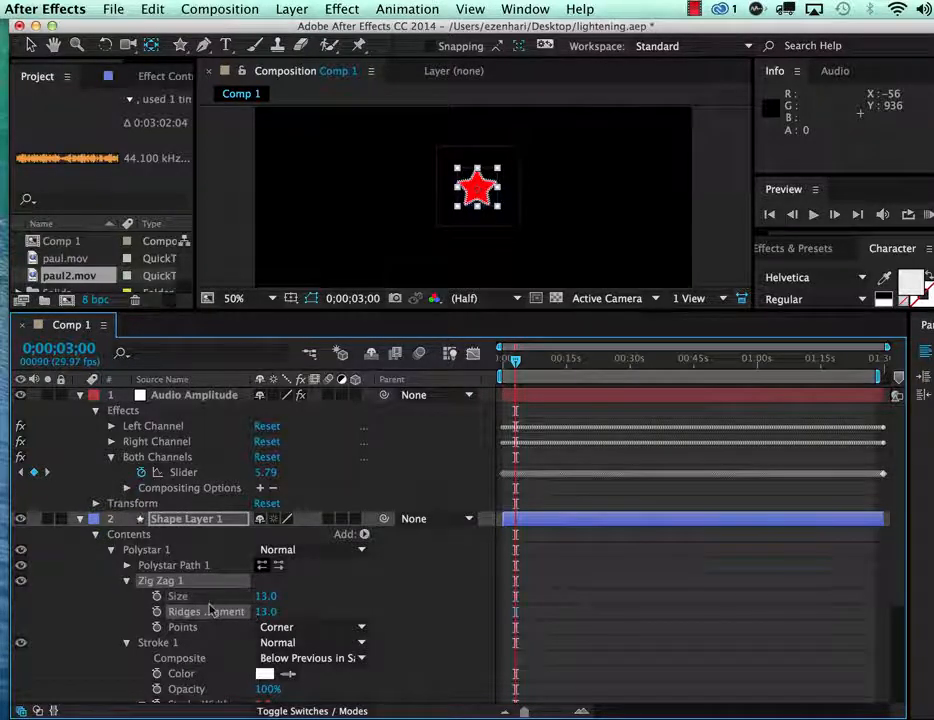
Link Zig Zag 1's Size to the Both Channels Slider with an expression and scrub the timeline to 0;00;00;06.
{"action": "left_click", "coordinate": [156, 596], "text": "alt"}
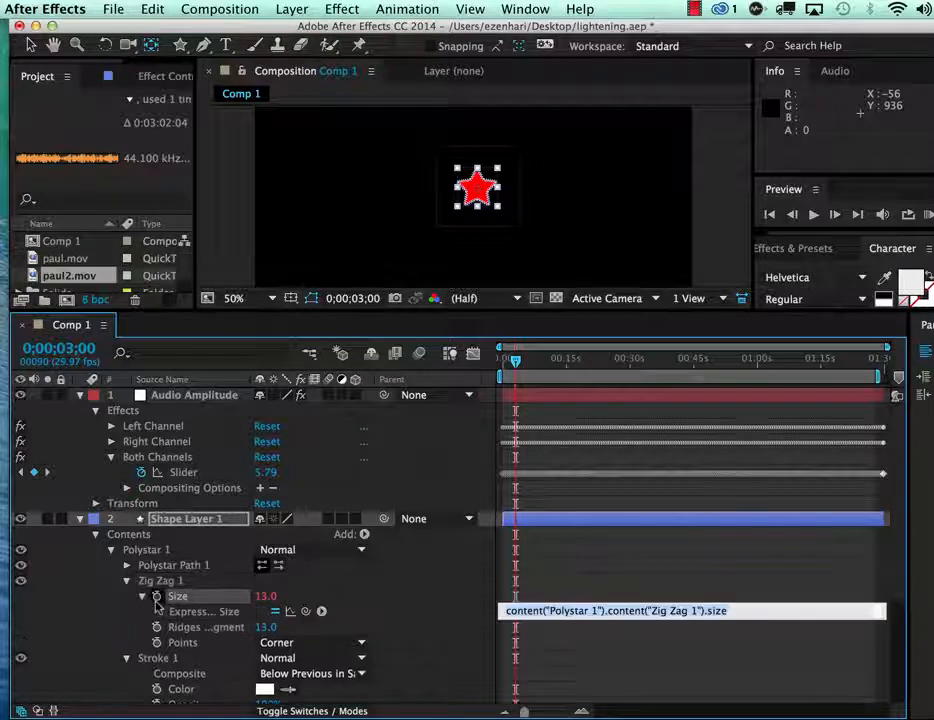
{"action": "left_click_drag", "start_coordinate": [305, 613], "coordinate": [184, 478]}
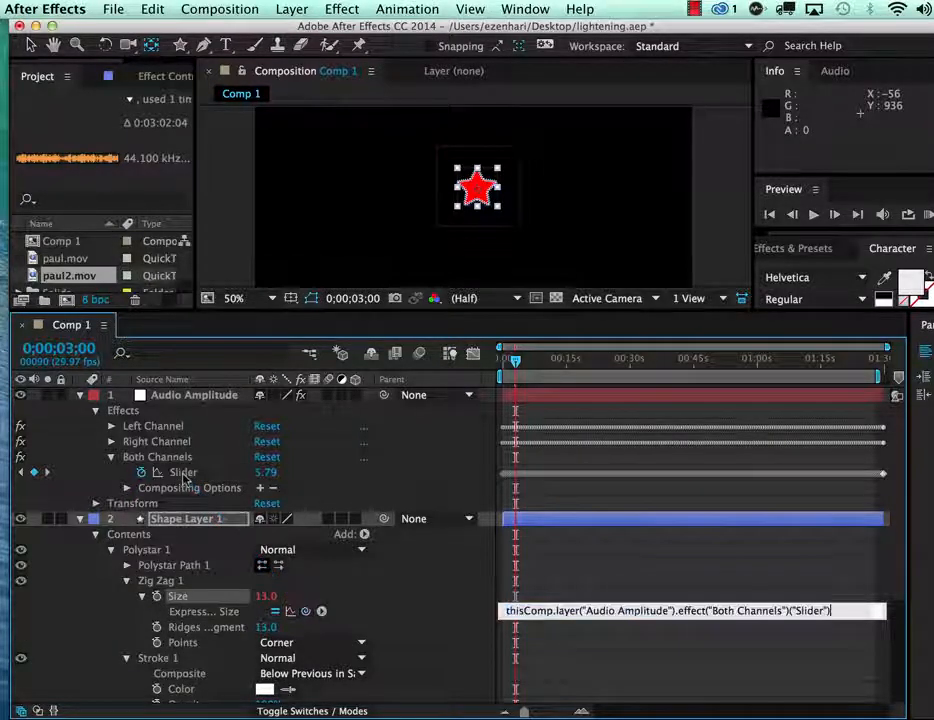
{"action": "left_click_drag", "start_coordinate": [516, 361], "coordinate": [505, 334]}
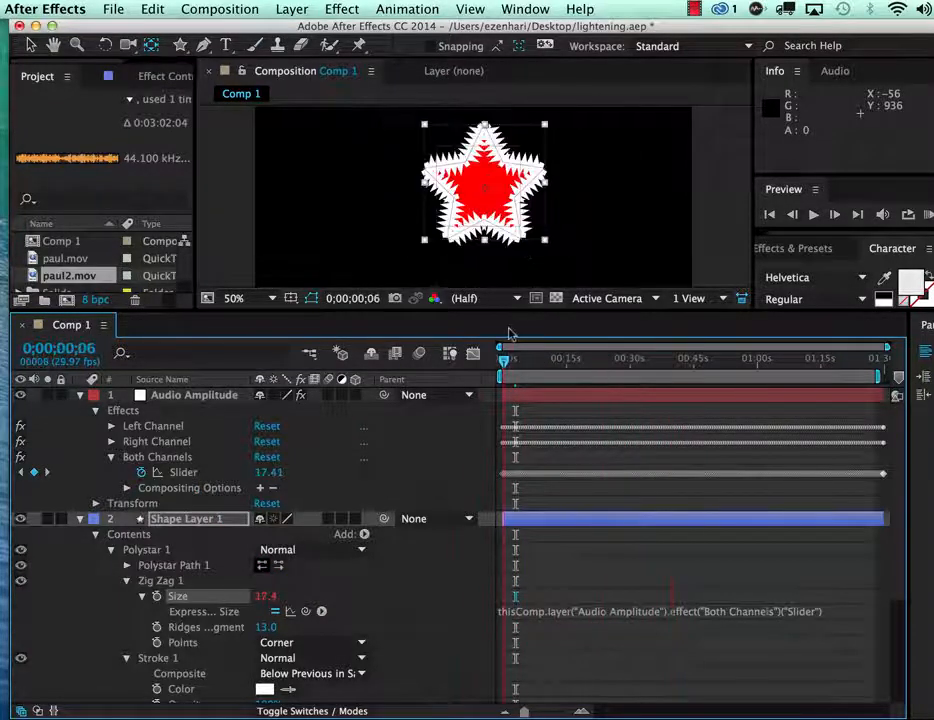
Shorten the work area to end at about 0;00;18;26 and play a RAM preview of the zig-zag star animation.
{"action": "left_click", "coordinate": [928, 215]}
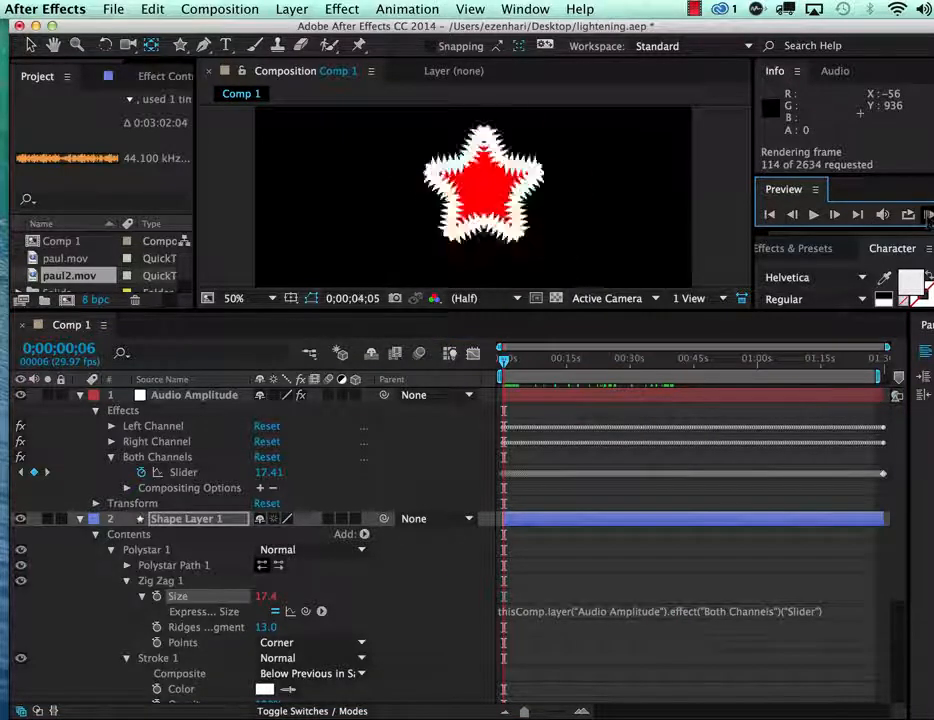
{"action": "left_click", "coordinate": [875, 381]}
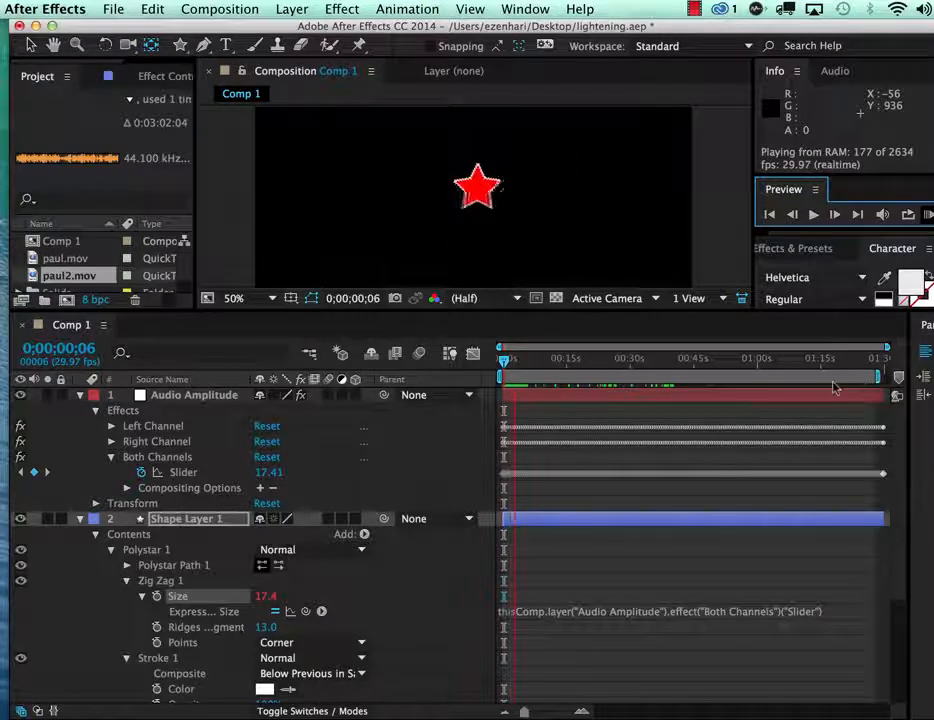
{"action": "left_click_drag", "start_coordinate": [877, 377], "coordinate": [586, 377]}
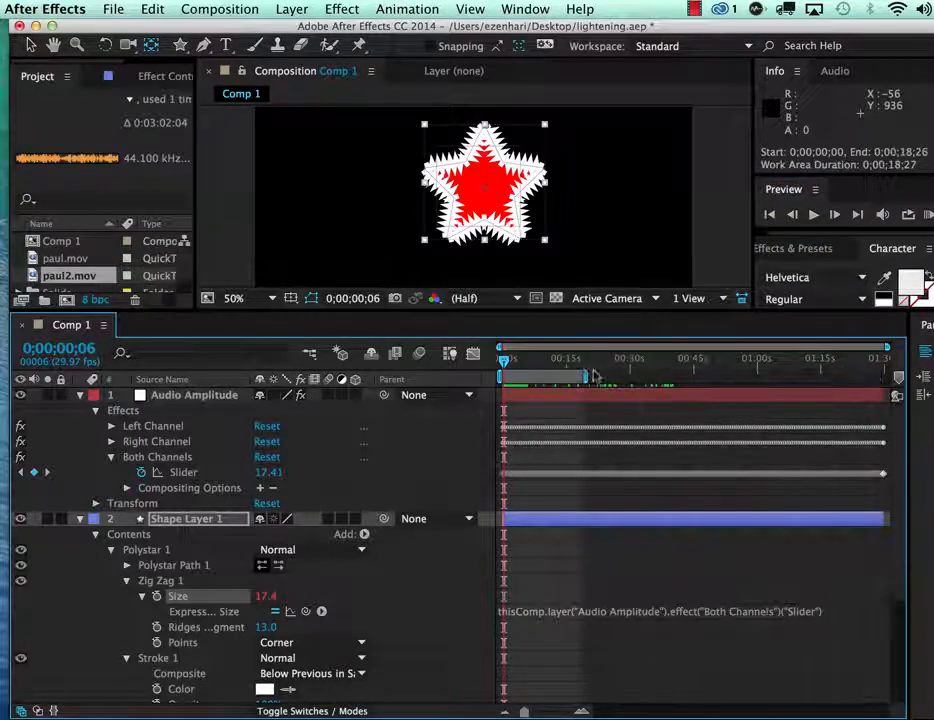
{"action": "left_click", "coordinate": [926, 216]}
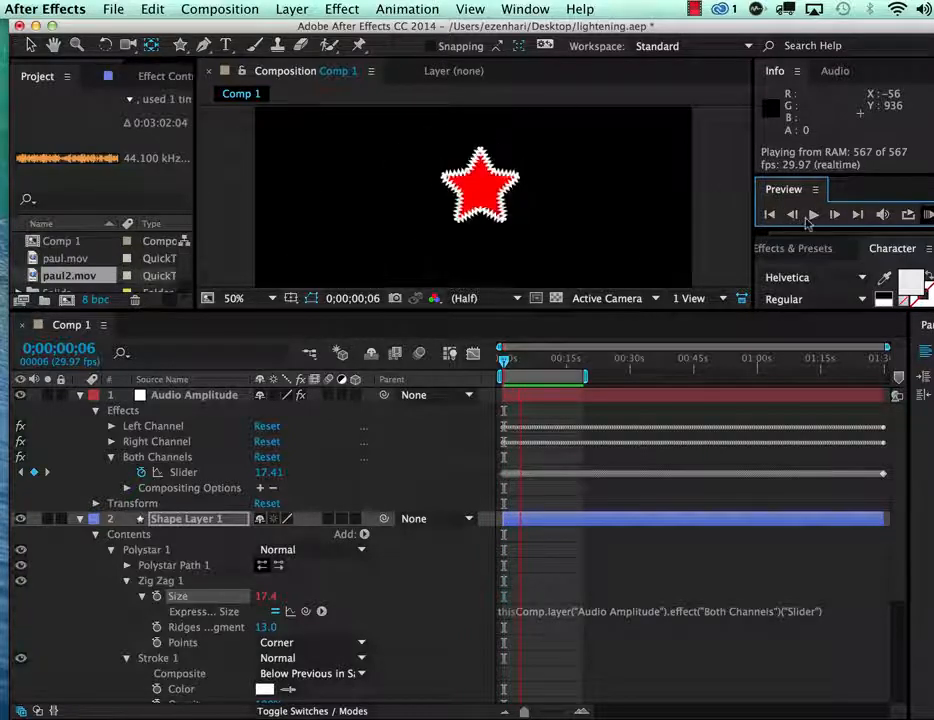
{"action": "left_click", "coordinate": [814, 218]}
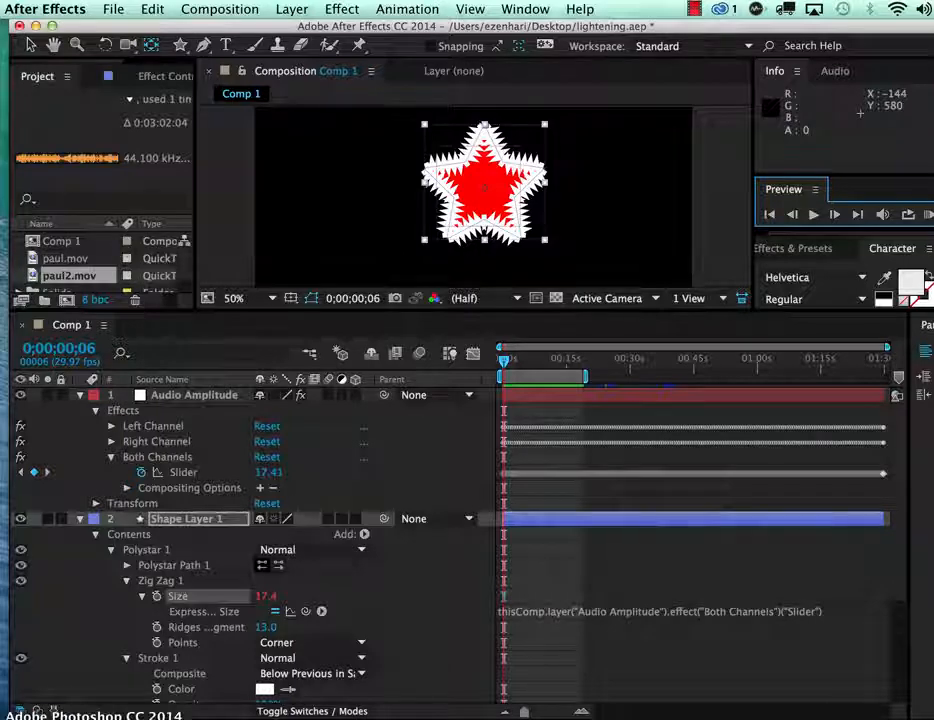
{"action": "left_click", "coordinate": [2, 655]}
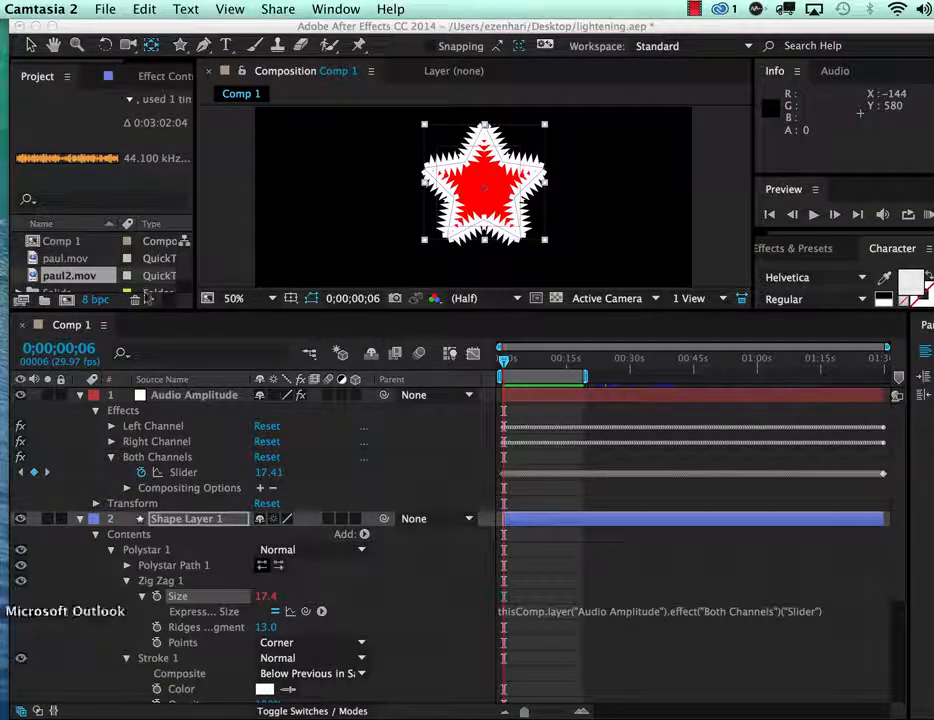